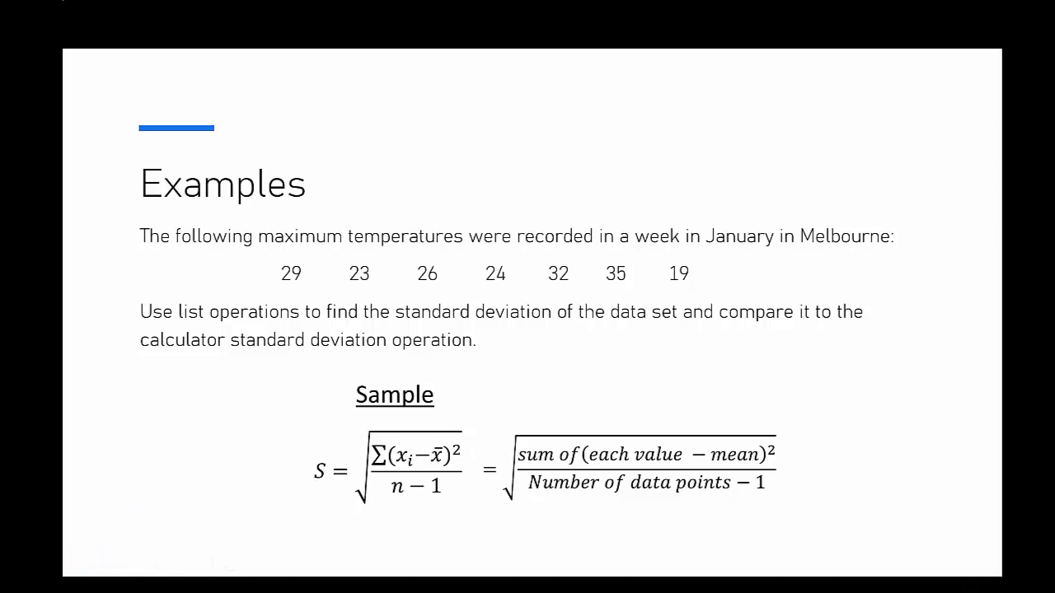
# - Switch to TI-SmartView CE and open the statistics list editor at the first entry of L1
pyautogui.hotkey('alt', 'Tab')
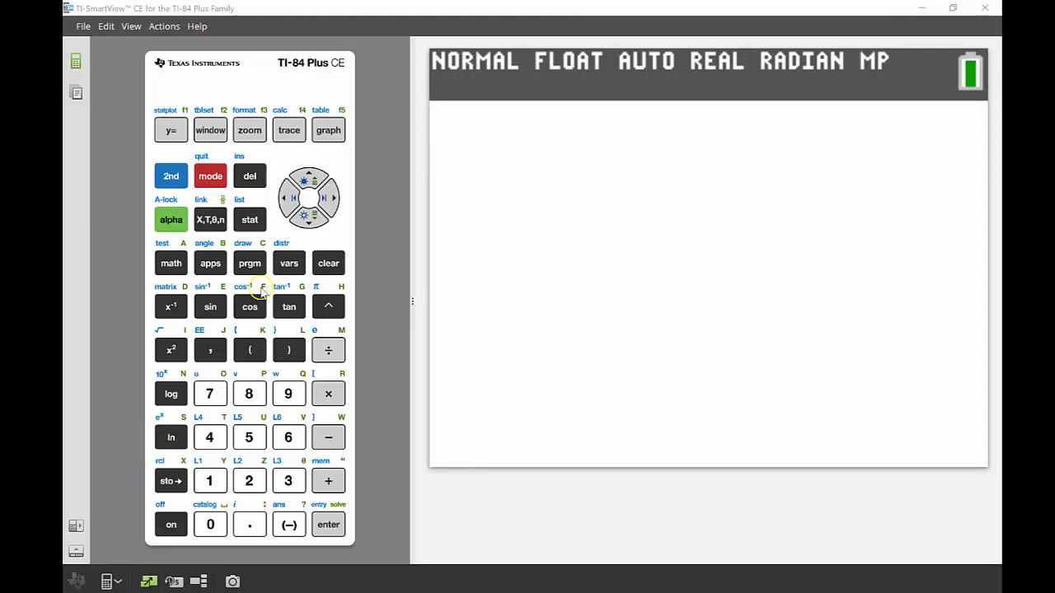
pyautogui.click(247, 223)
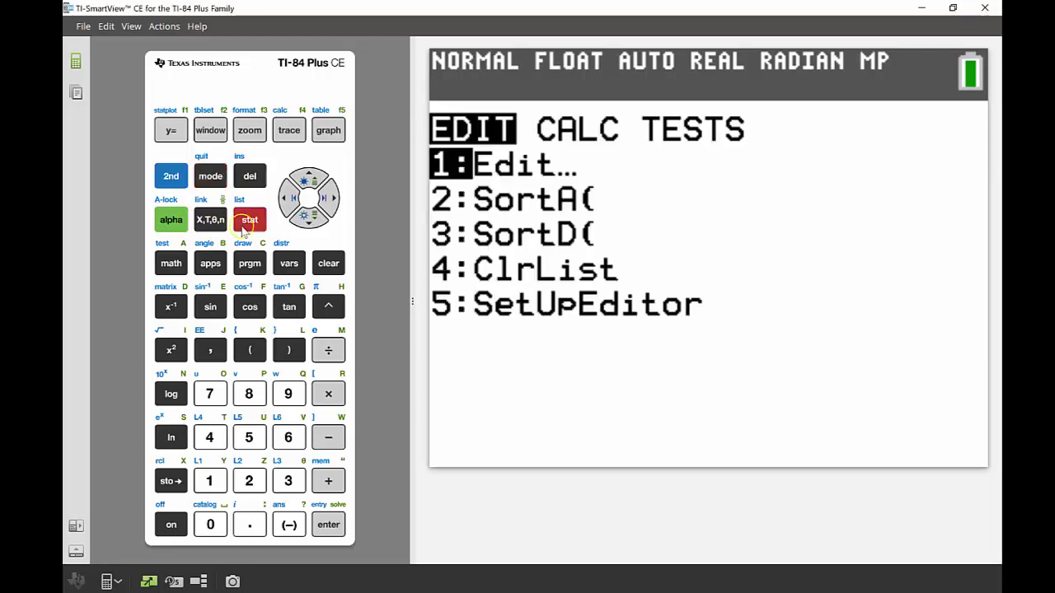
pyautogui.click(460, 159)
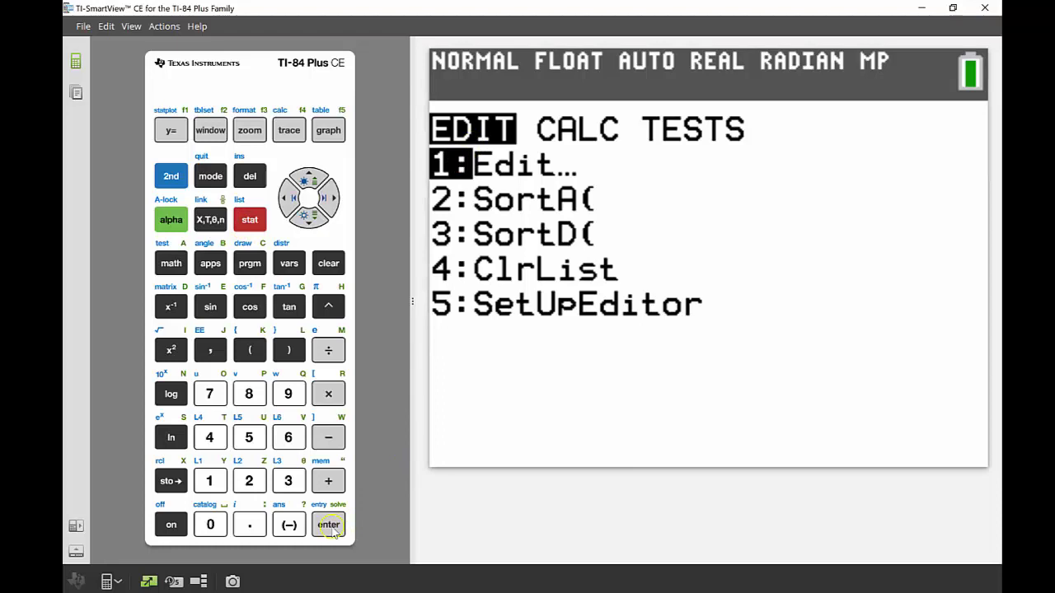
pyautogui.click(330, 527)
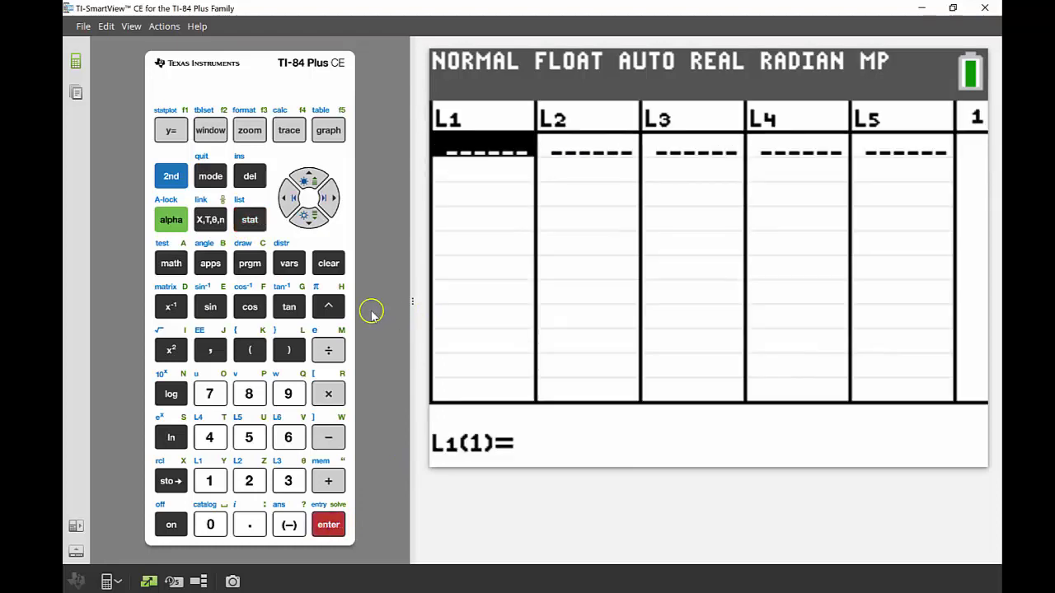
pyautogui.click(442, 433)
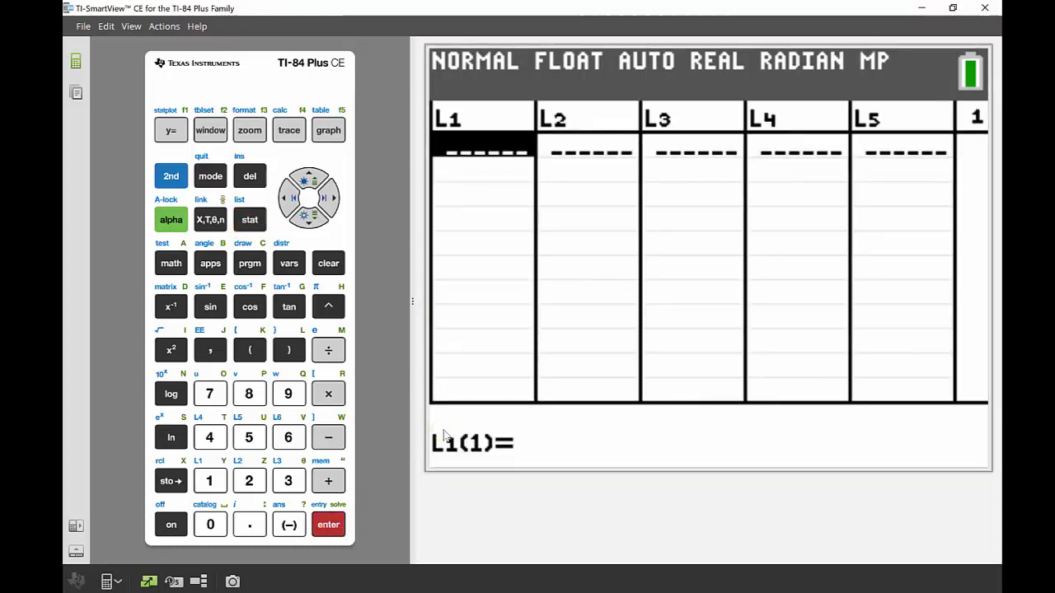
# - Enter the seven temperatures 29, 23, 26, 24, 32, 35 and 19 into list L1
pyautogui.write('29')
pyautogui.press('Return')
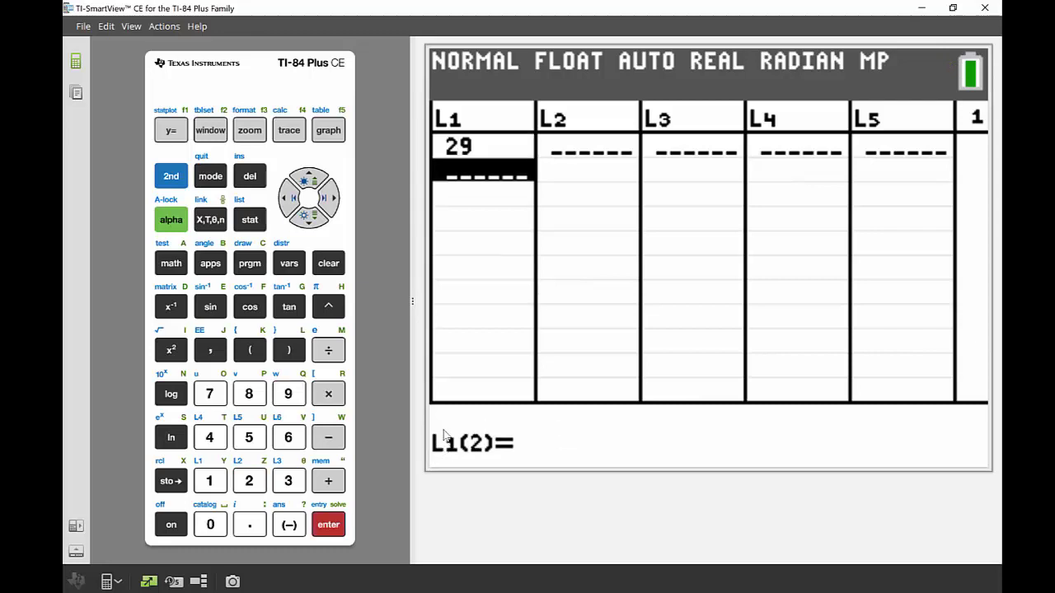
pyautogui.write('23')
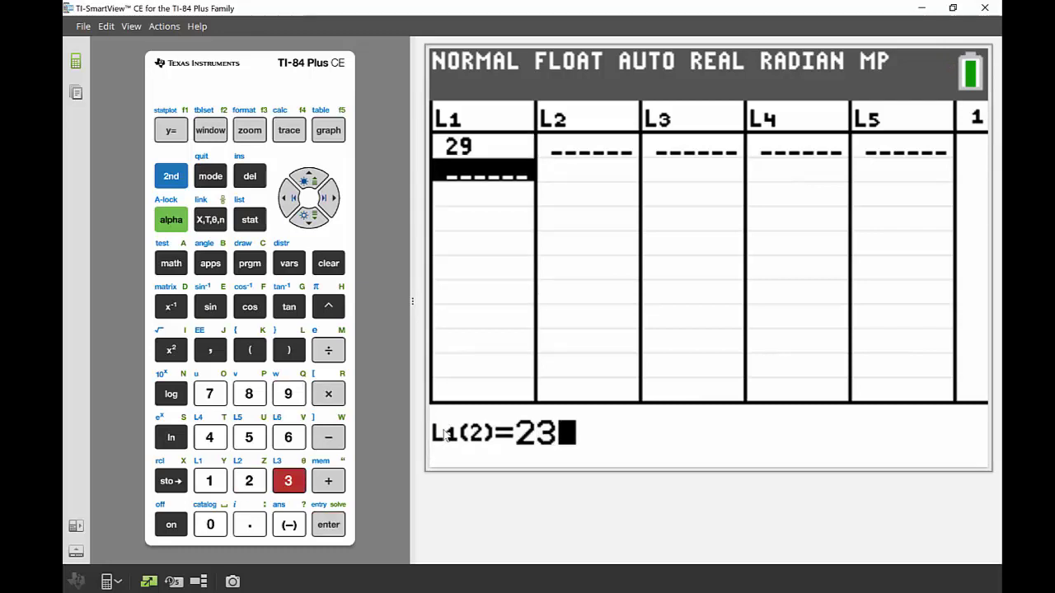
pyautogui.press('Return')
pyautogui.write('26')
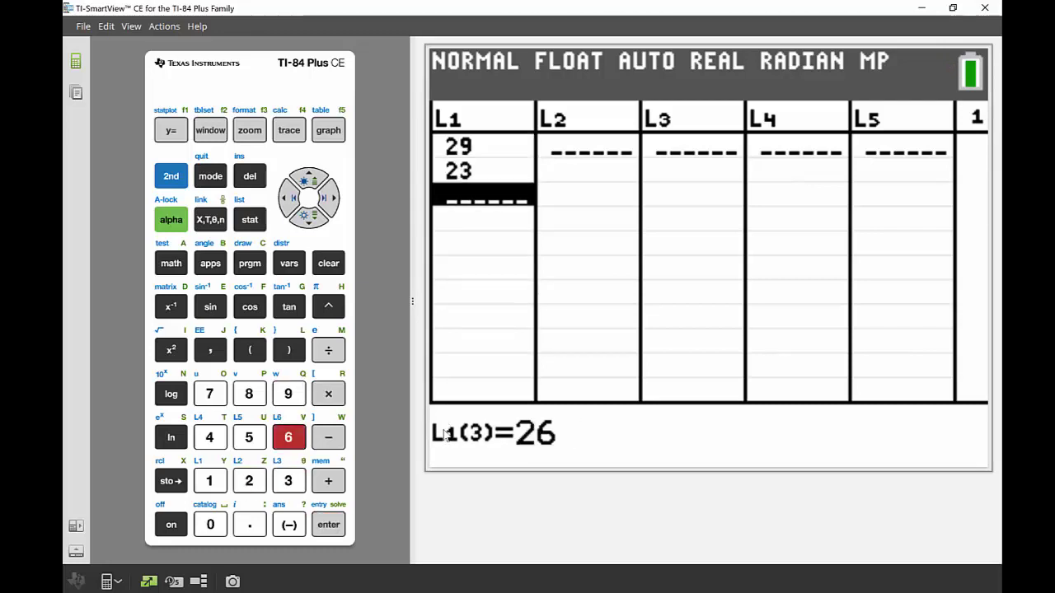
pyautogui.press('Return')
pyautogui.write('24')
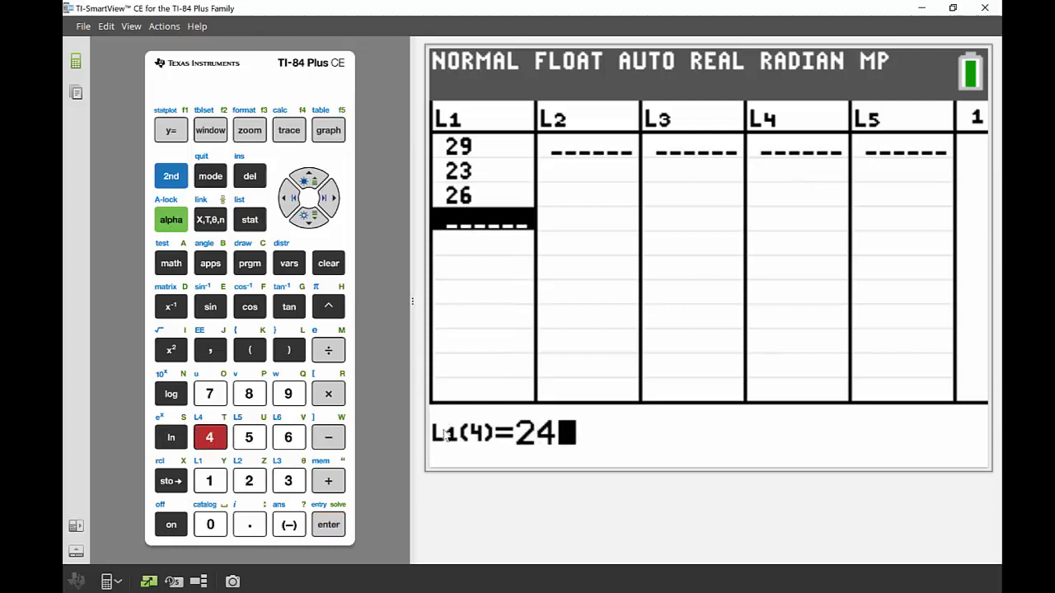
pyautogui.press('Return')
pyautogui.write('32')
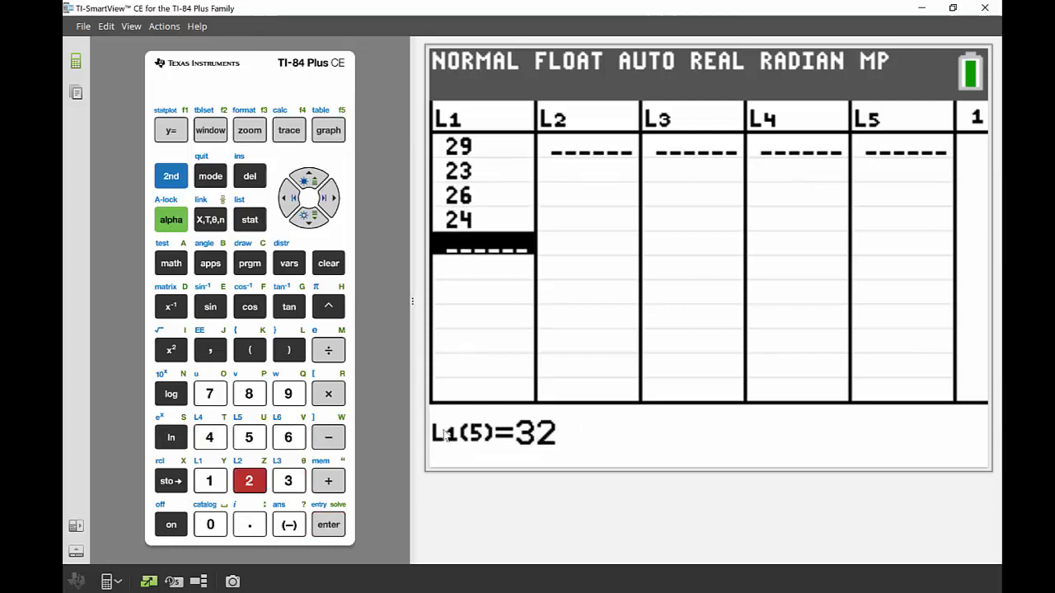
pyautogui.press('Return')
pyautogui.write('35')
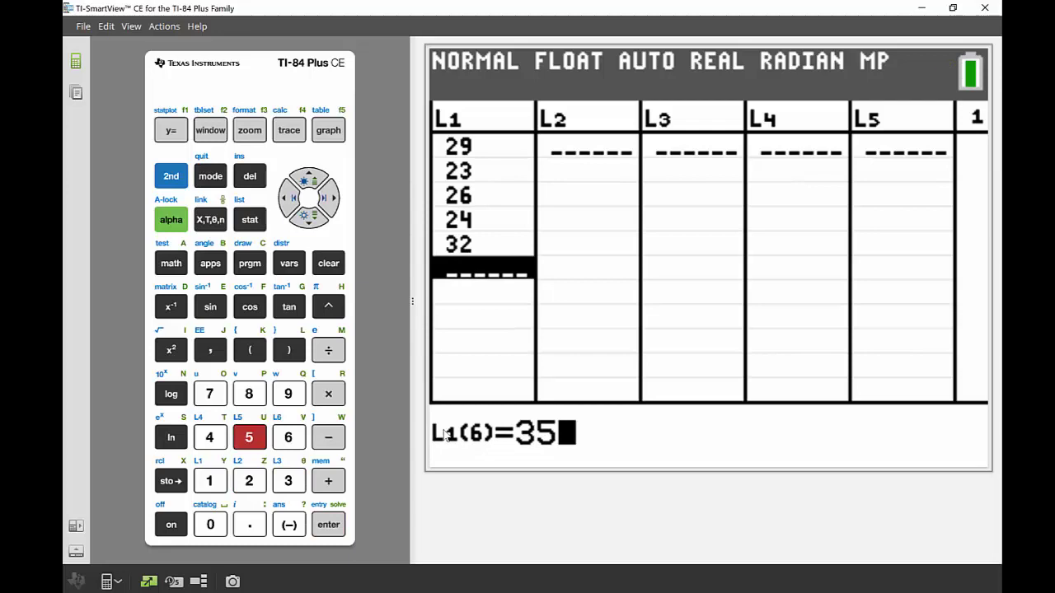
pyautogui.press('Return')
pyautogui.write('19')
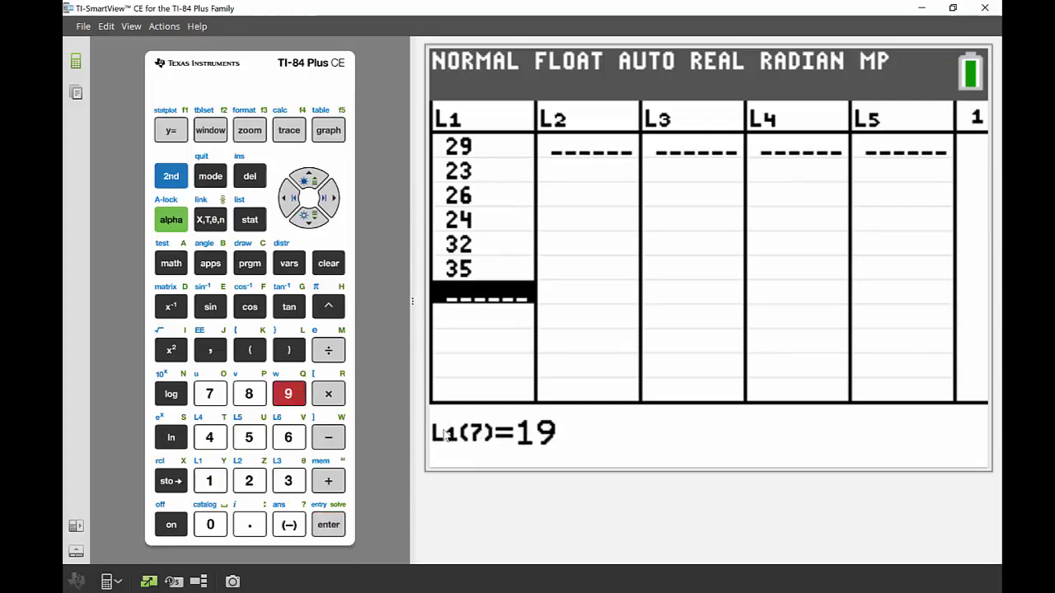
pyautogui.press('Return')
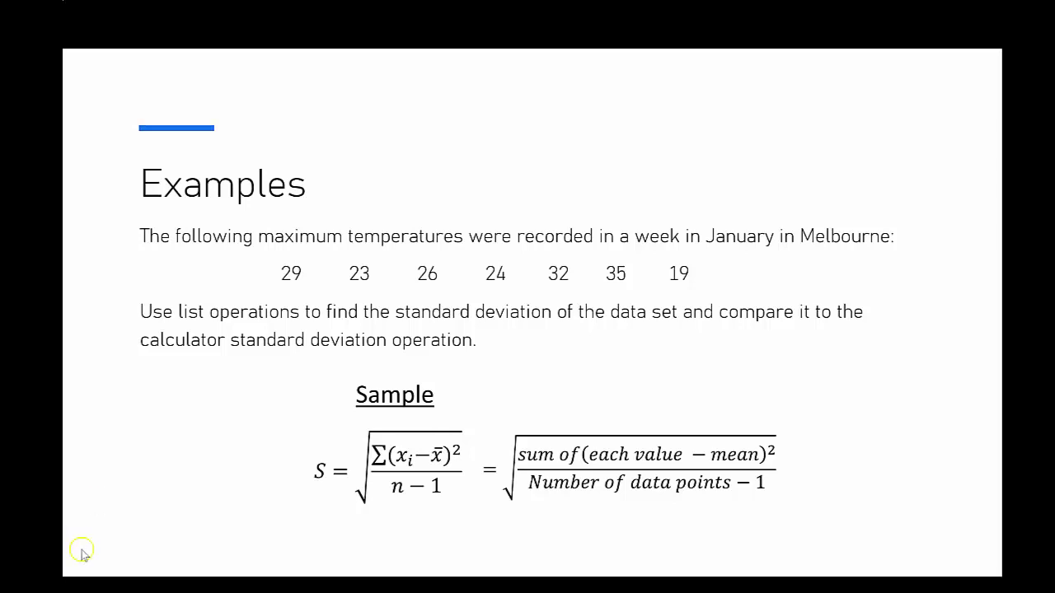
# - Switch back to TI-SmartView CE and begin the formula for list L2 with L1 followed by a minus sign
pyautogui.hotkey('alt', 'Tab')
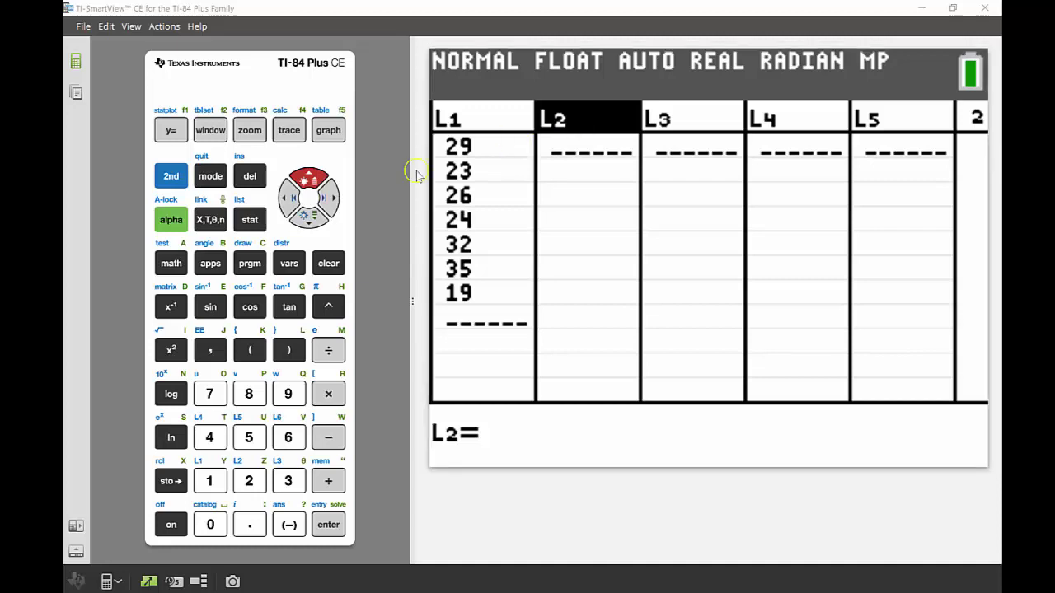
pyautogui.click(171, 183)
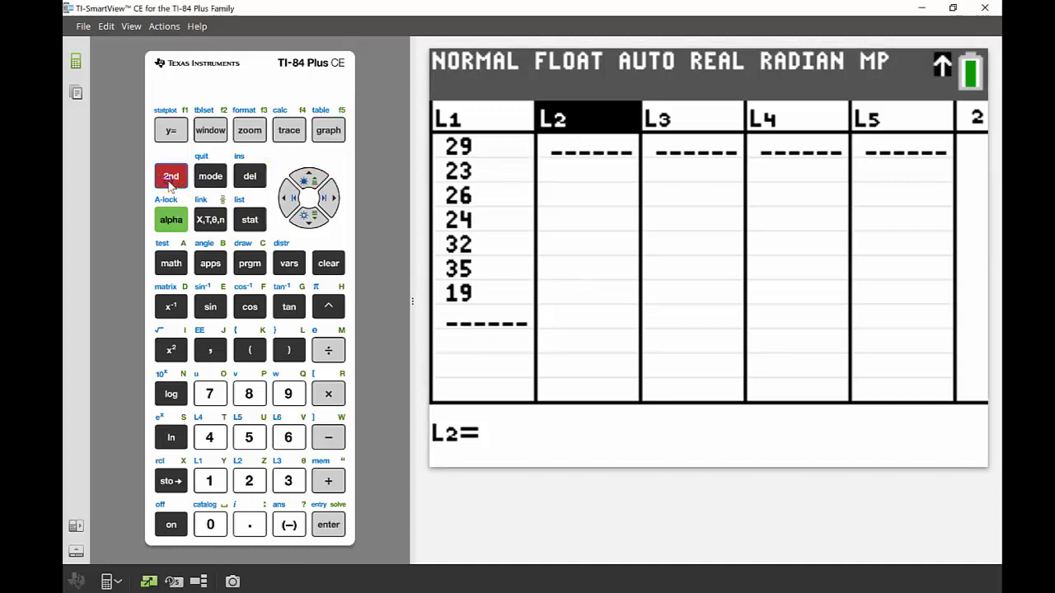
pyautogui.click(215, 481)
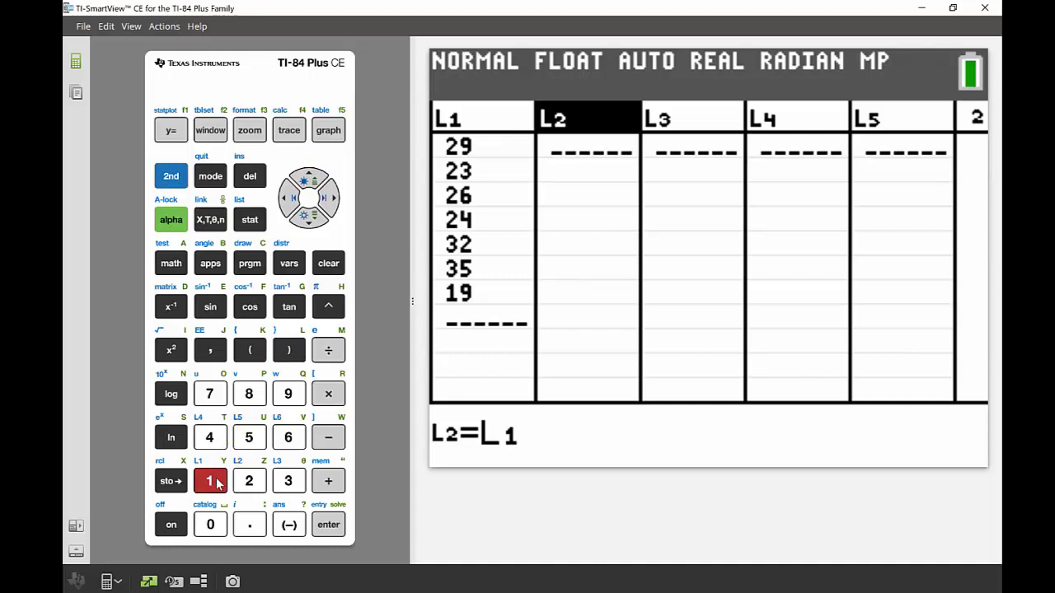
pyautogui.click(340, 435)
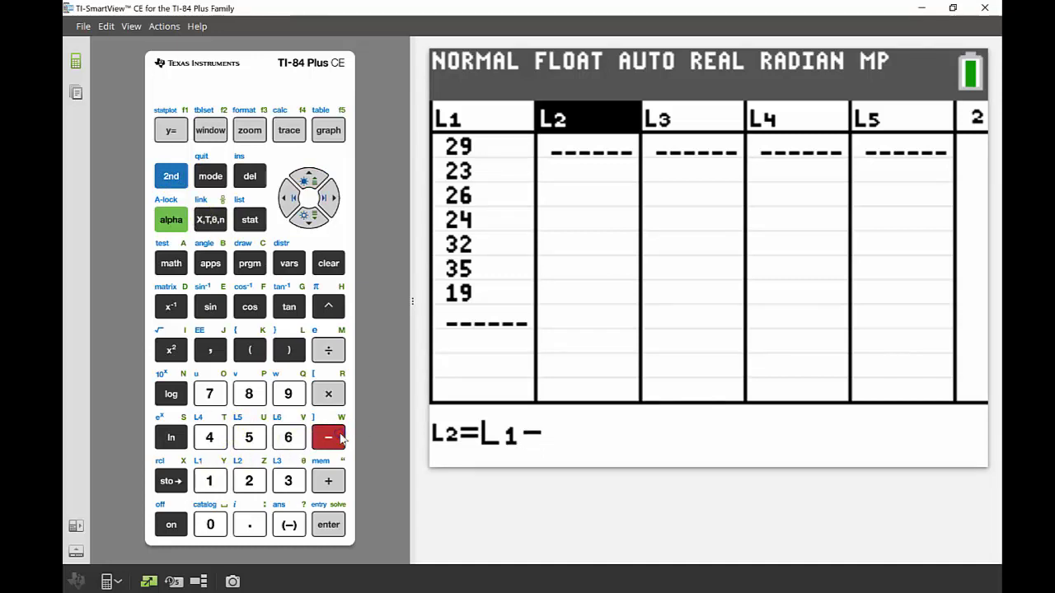
# - Insert the list mean function after the minus sign in the L2 formula
pyautogui.click(249, 221)
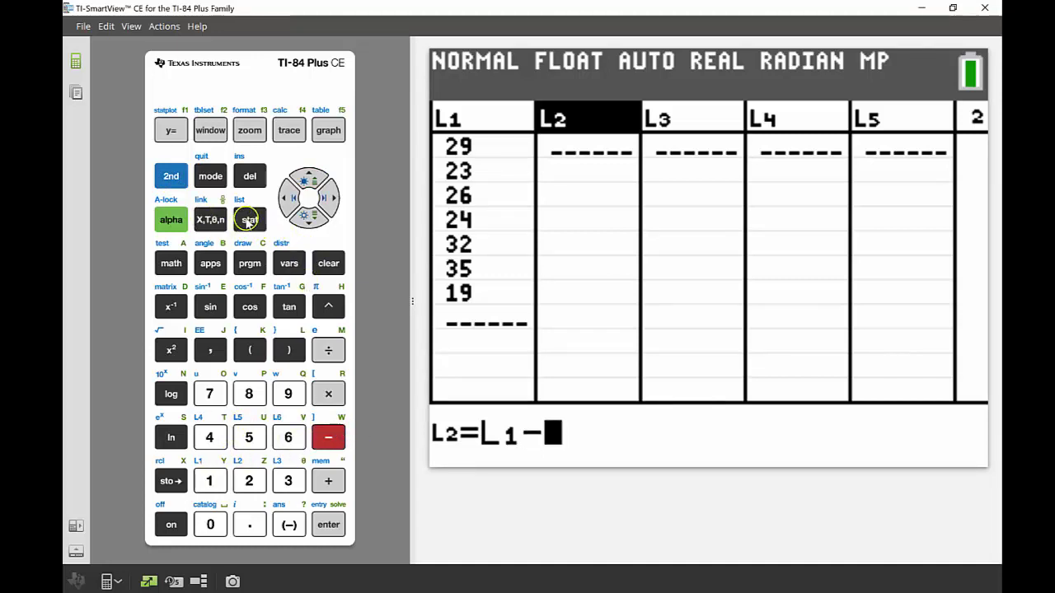
pyautogui.press('shift')
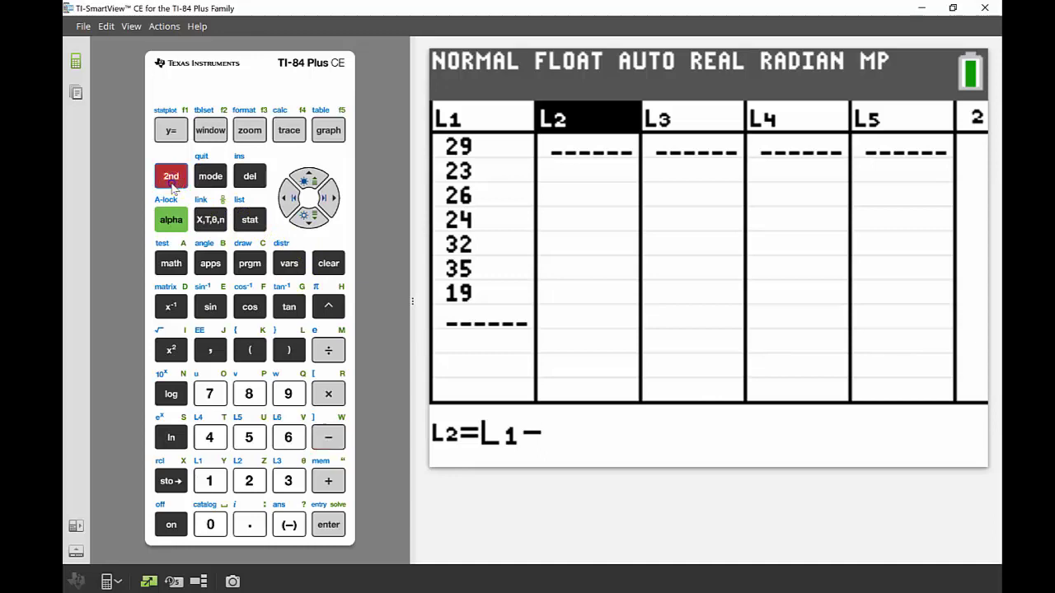
pyautogui.click(260, 227)
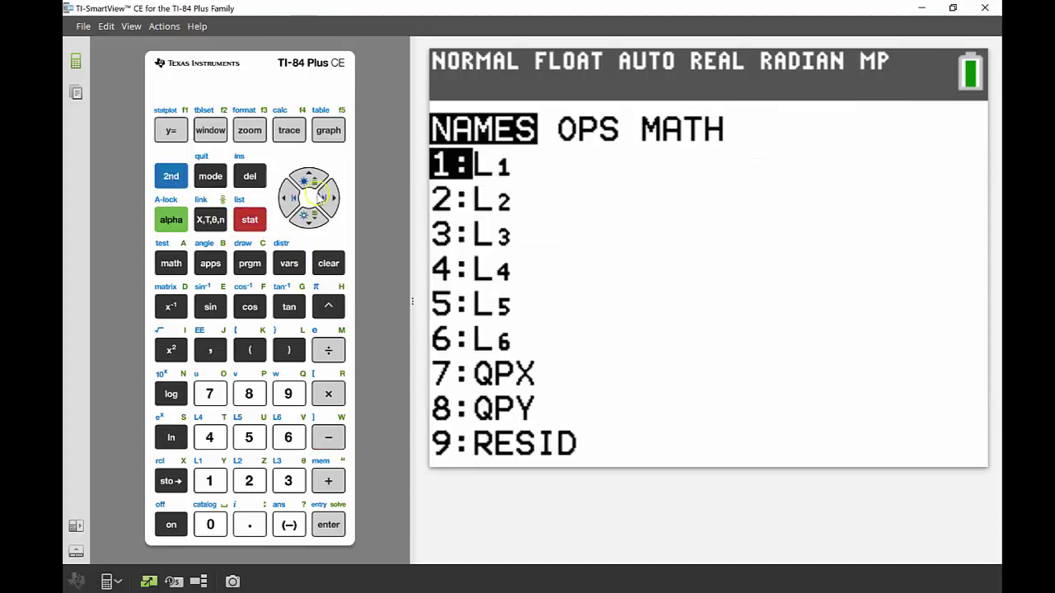
pyautogui.click(334, 200)
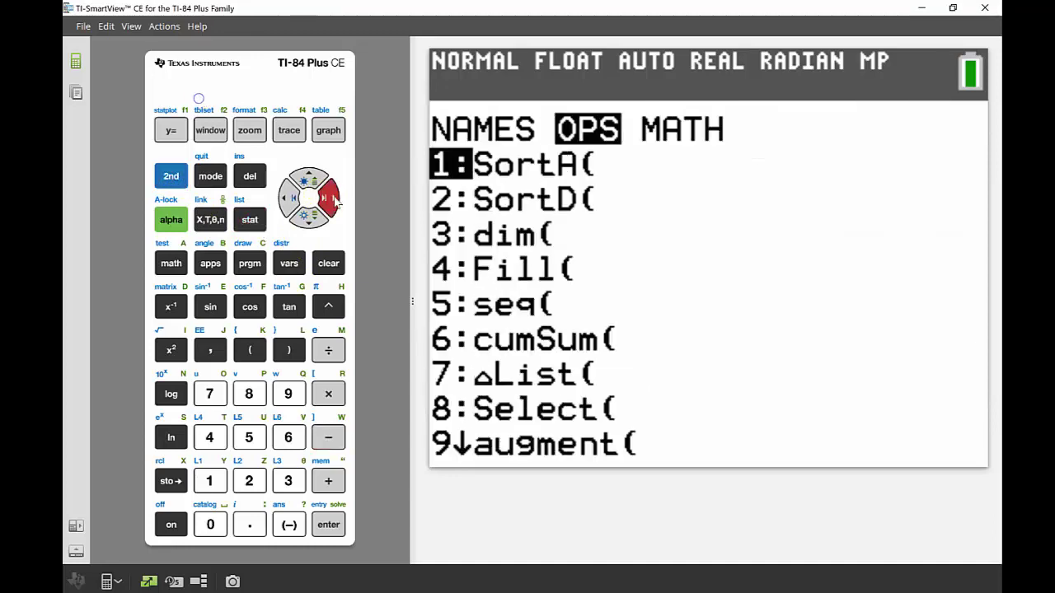
pyautogui.click(334, 201)
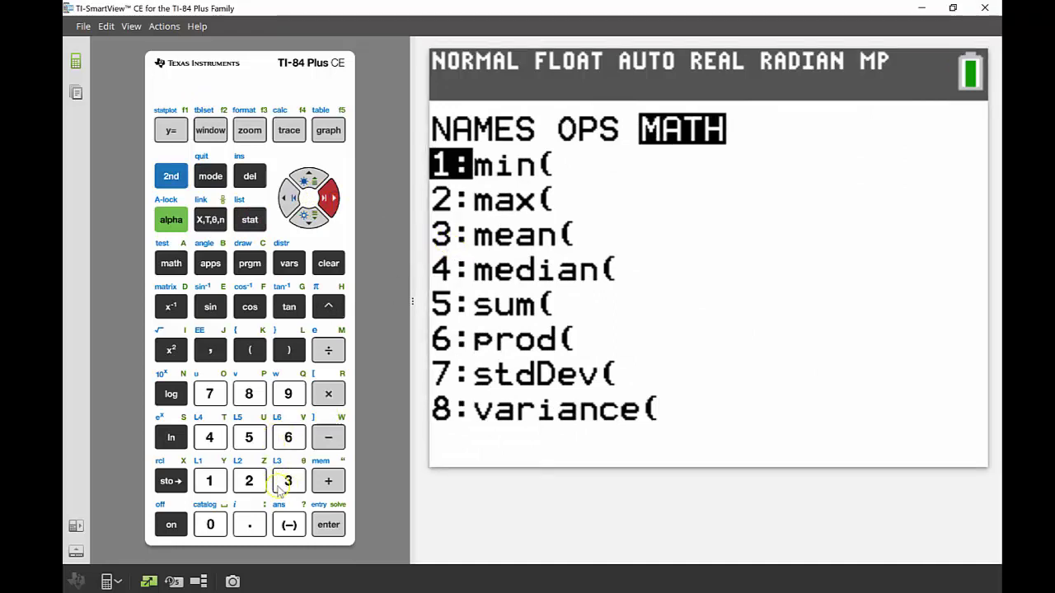
pyautogui.click(308, 219)
pyautogui.click(308, 219)
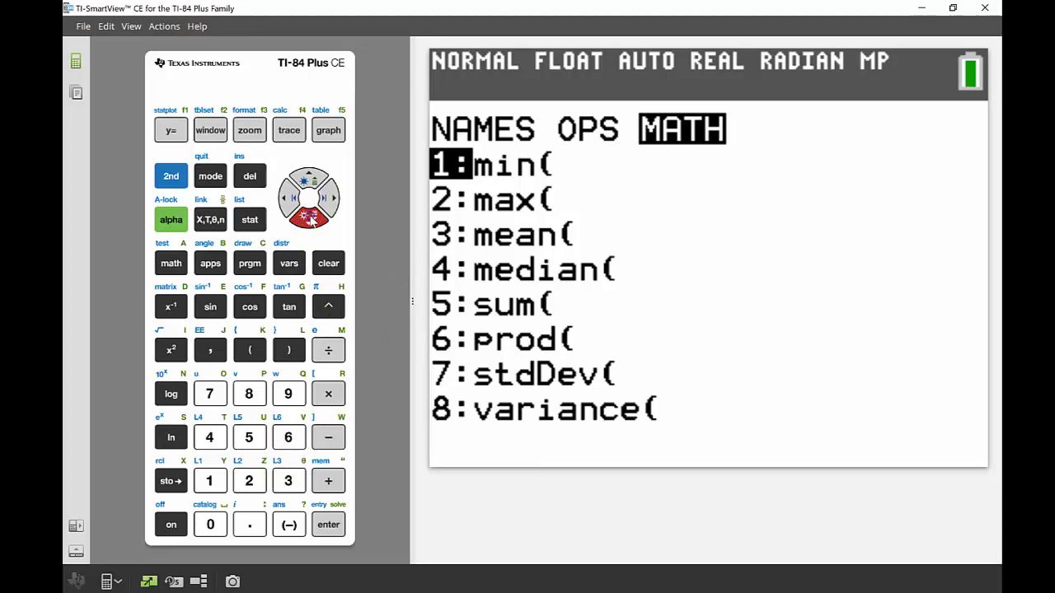
pyautogui.click(328, 525)
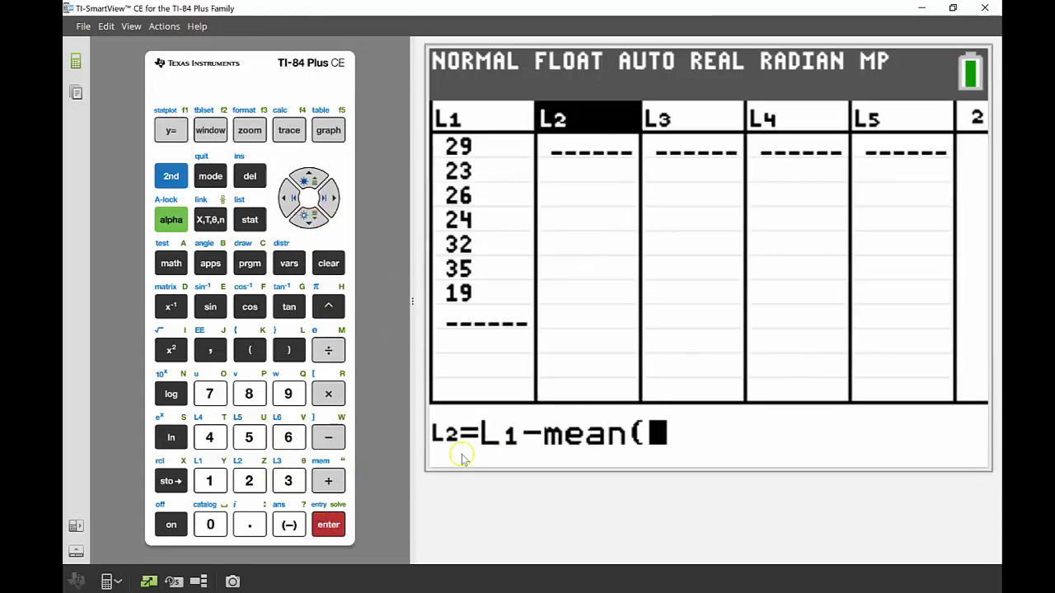
# - Complete the formula as L2=L1−mean(L1) and evaluate it to fill the list with deviations
pyautogui.click(170, 175)
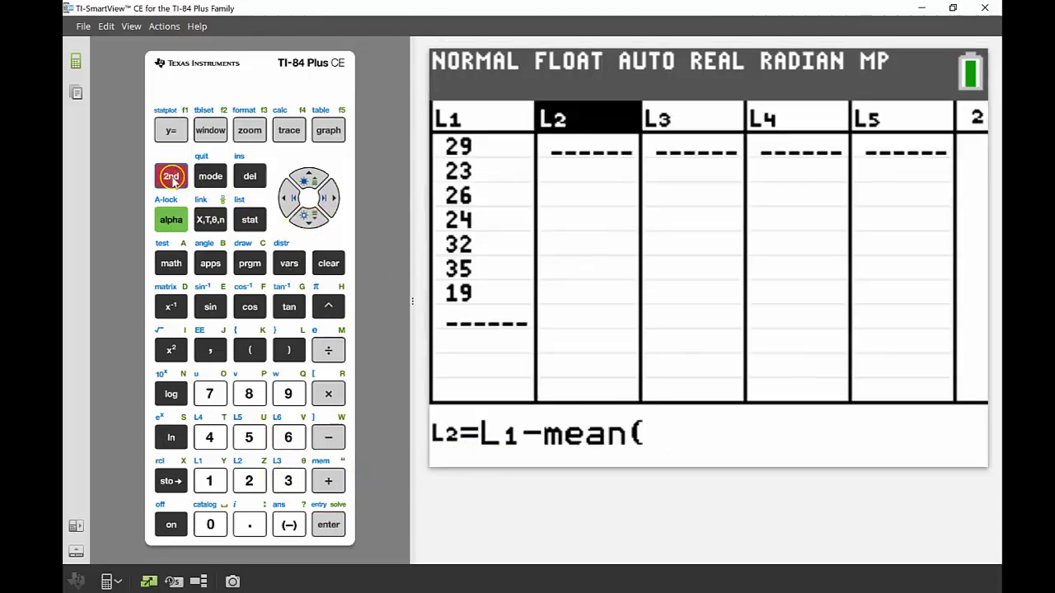
pyautogui.click(209, 481)
pyautogui.click(289, 356)
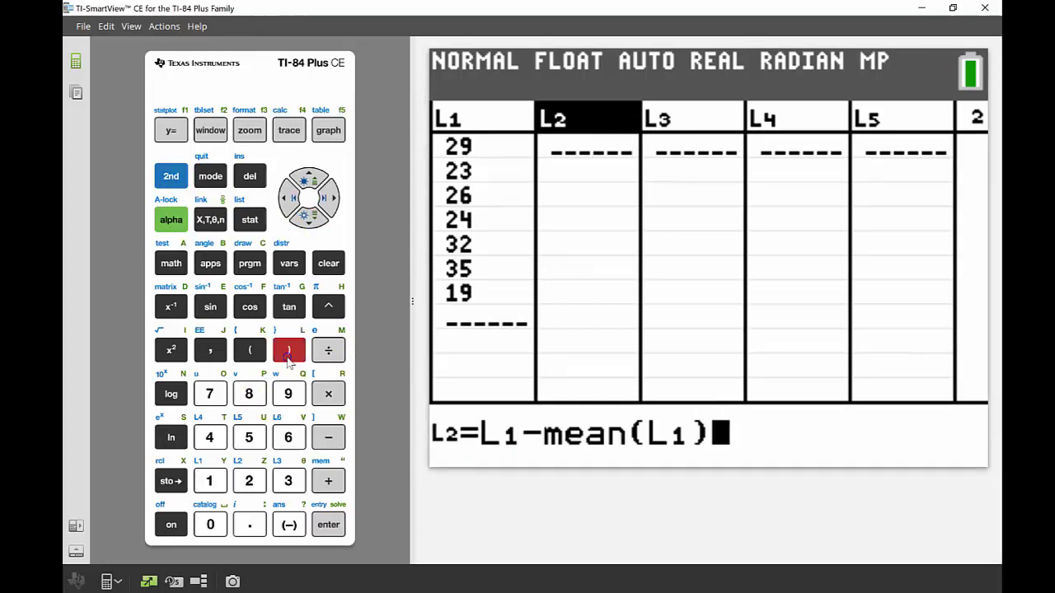
pyautogui.click(329, 527)
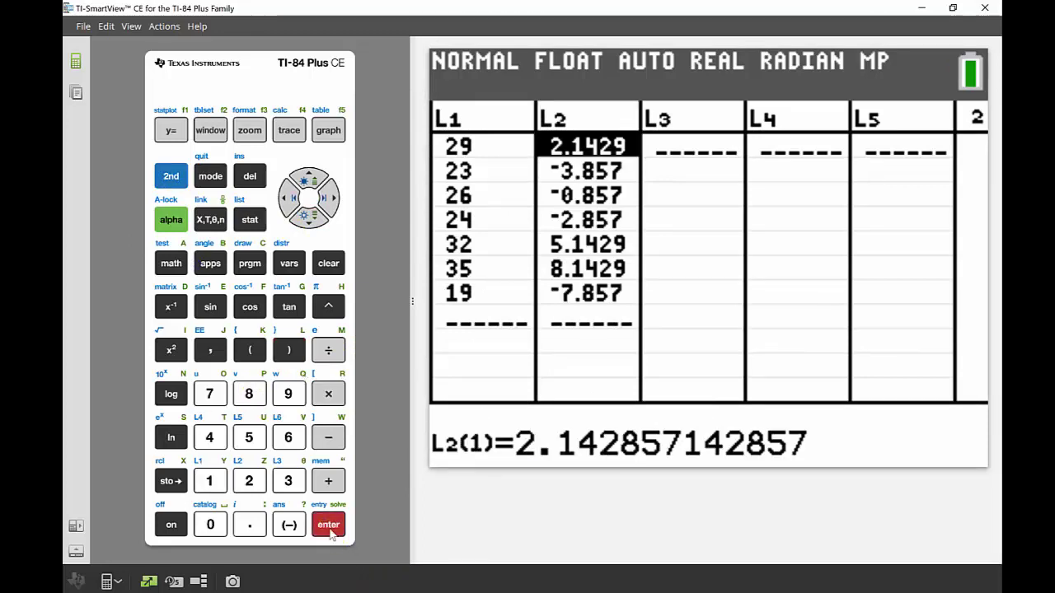
# - Define list L3 as L2² to fill it with squared deviations, and return to the calculator's home screen
pyautogui.click(333, 198)
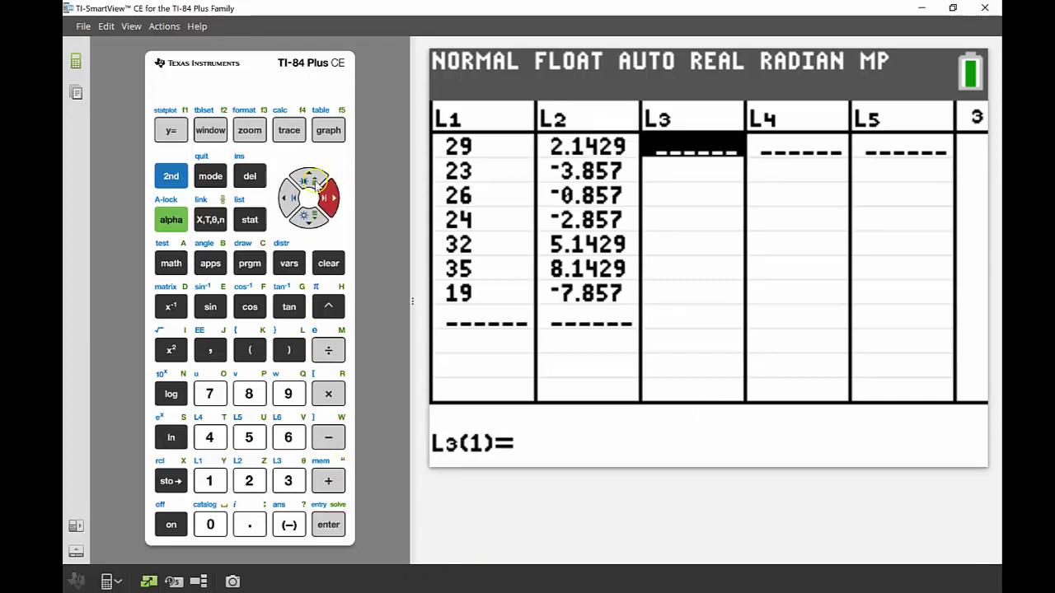
pyautogui.click(317, 186)
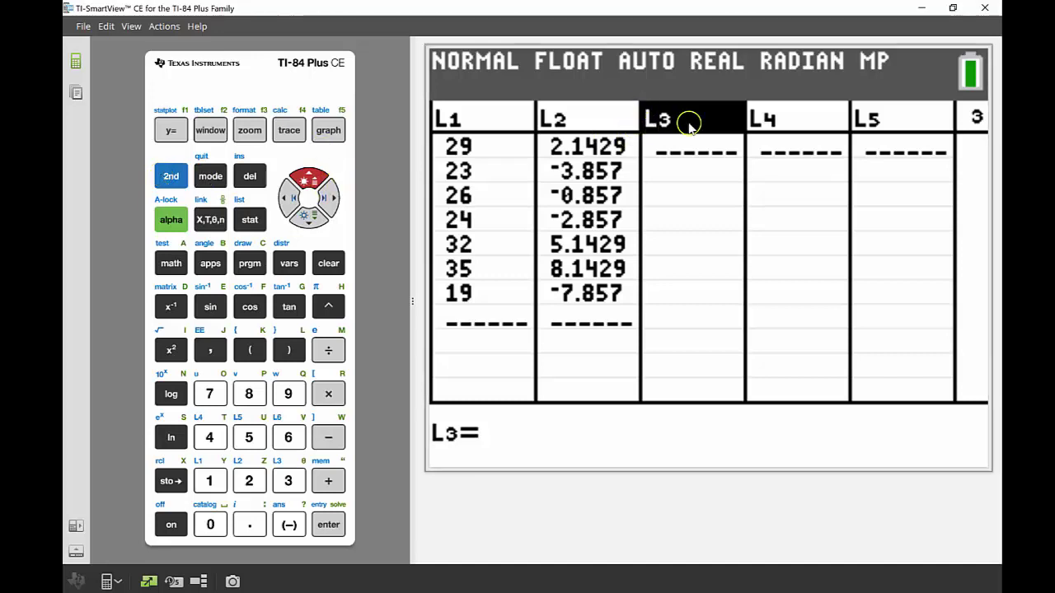
pyautogui.click(171, 175)
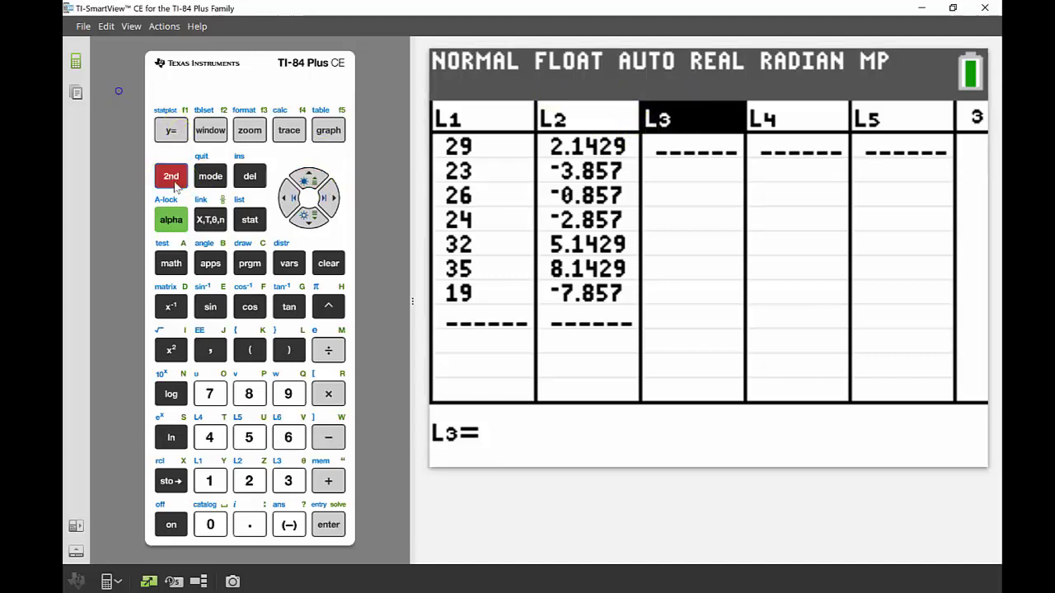
pyautogui.click(249, 482)
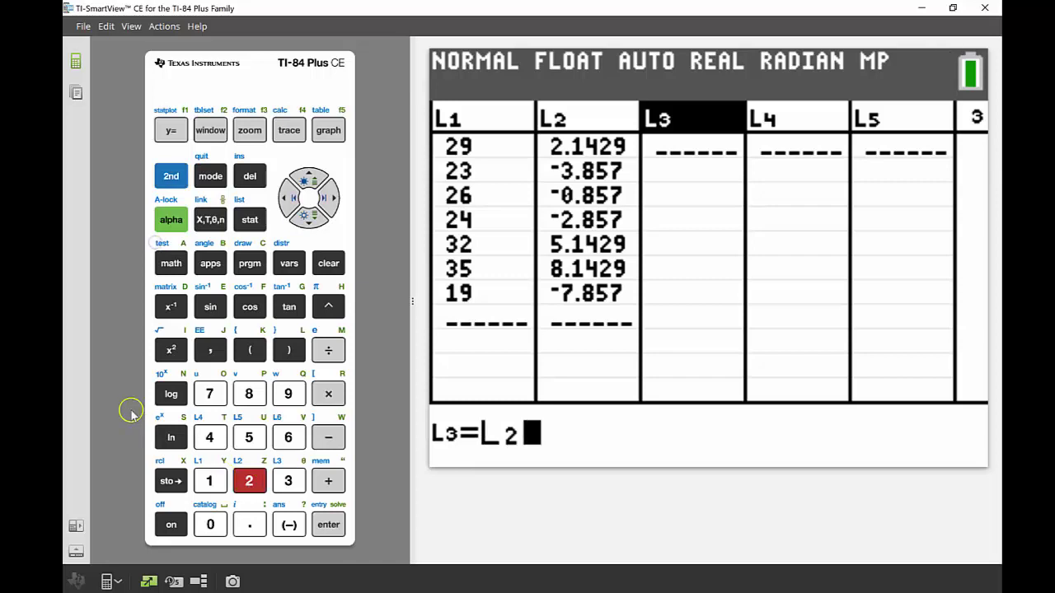
pyautogui.click(172, 349)
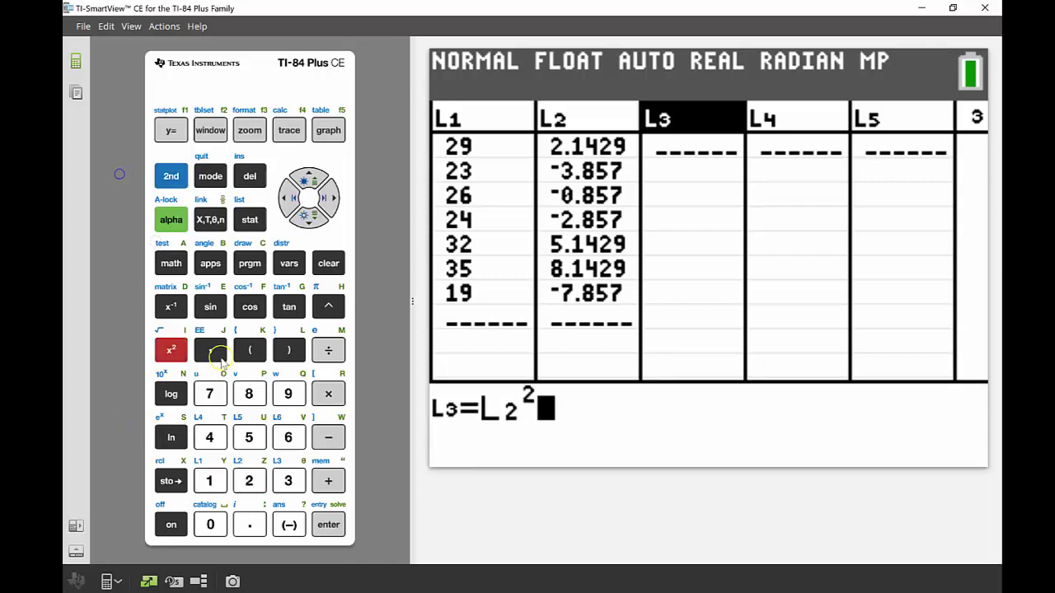
pyautogui.click(330, 525)
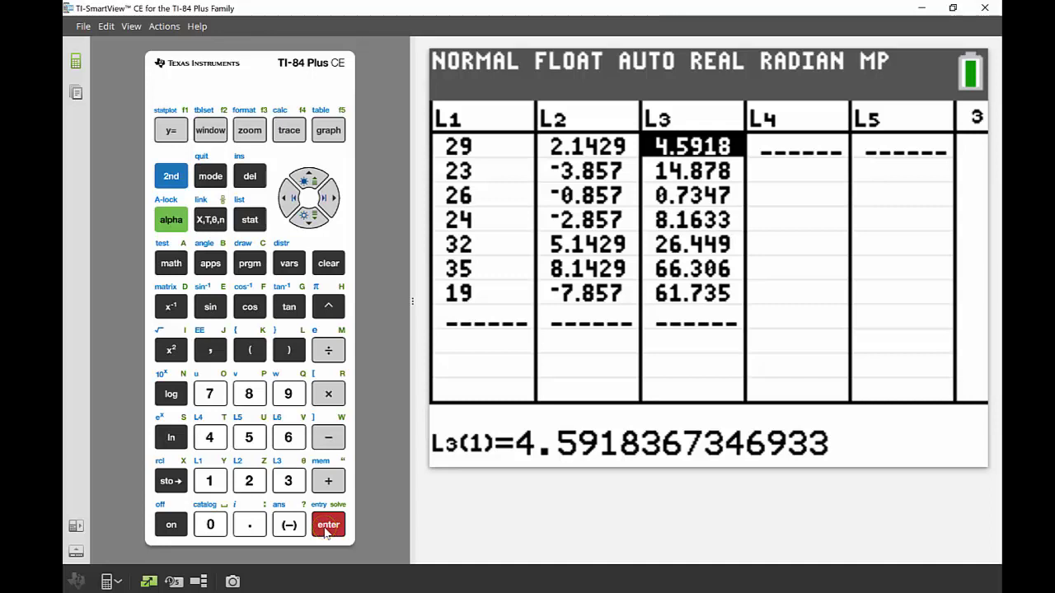
pyautogui.click(167, 177)
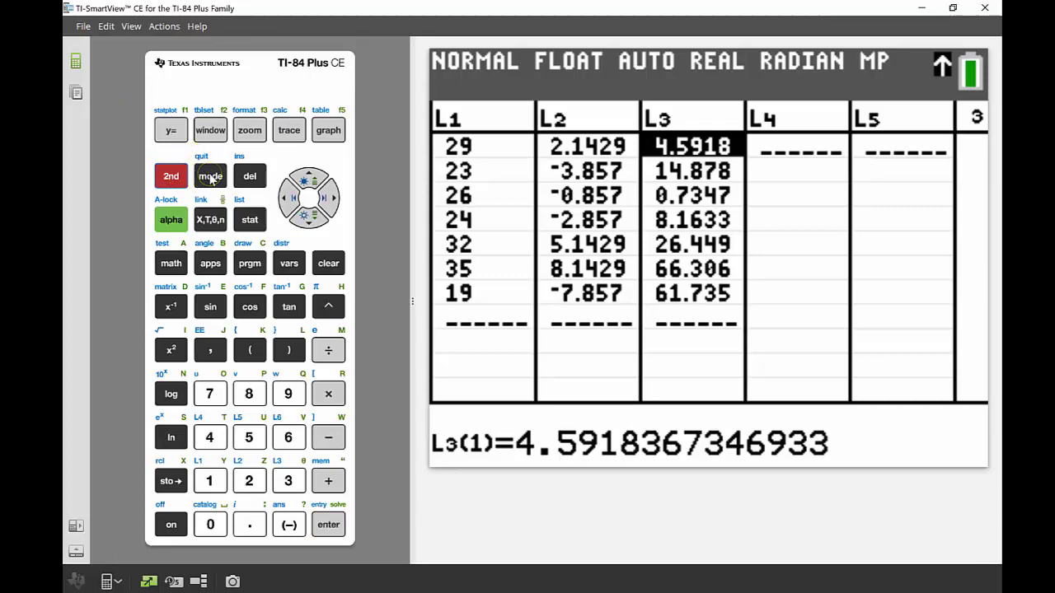
pyautogui.click(211, 177)
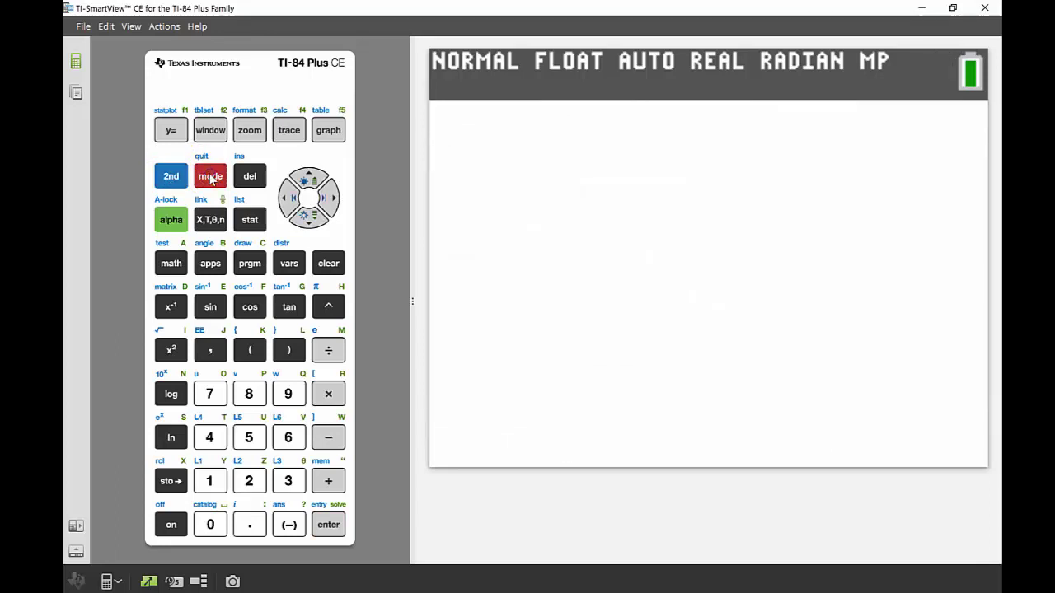
# - Calculate the sum of the squared deviations by evaluating sum(L3) on the home screen
pyautogui.click(170, 178)
pyautogui.click(250, 219)
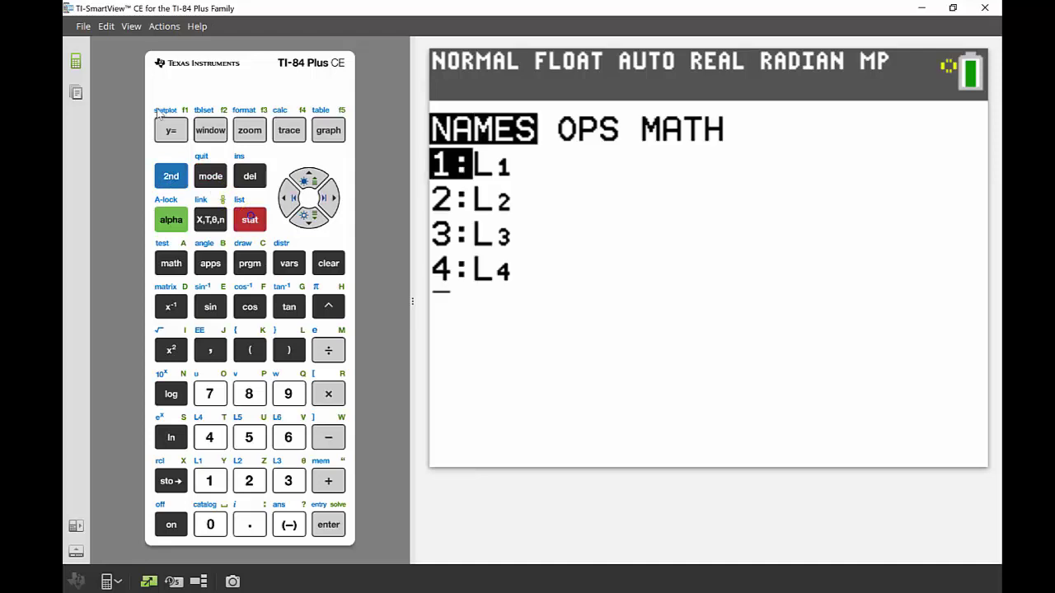
pyautogui.click(327, 199)
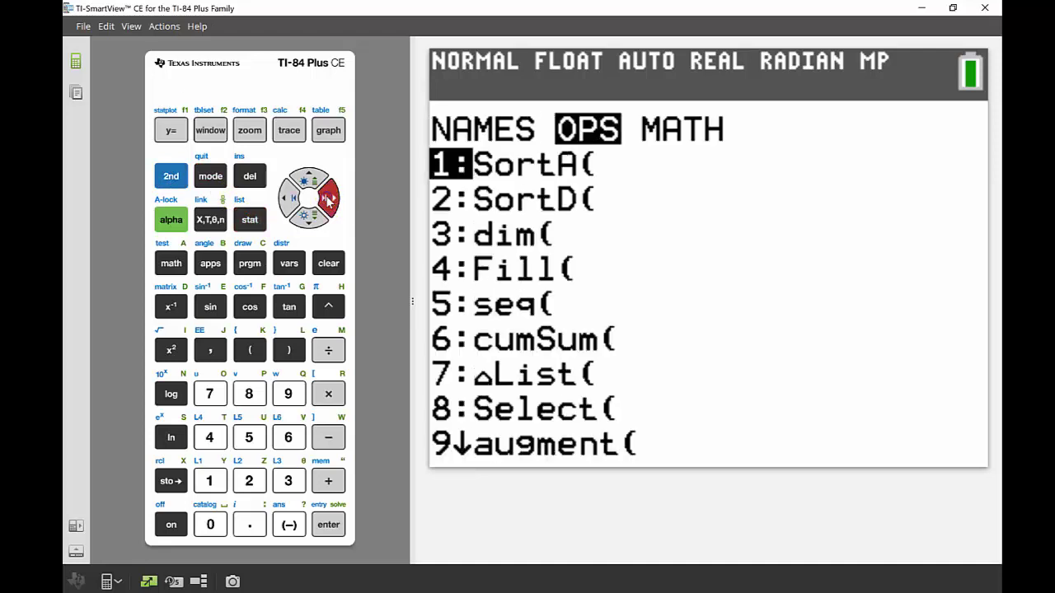
pyautogui.click(328, 198)
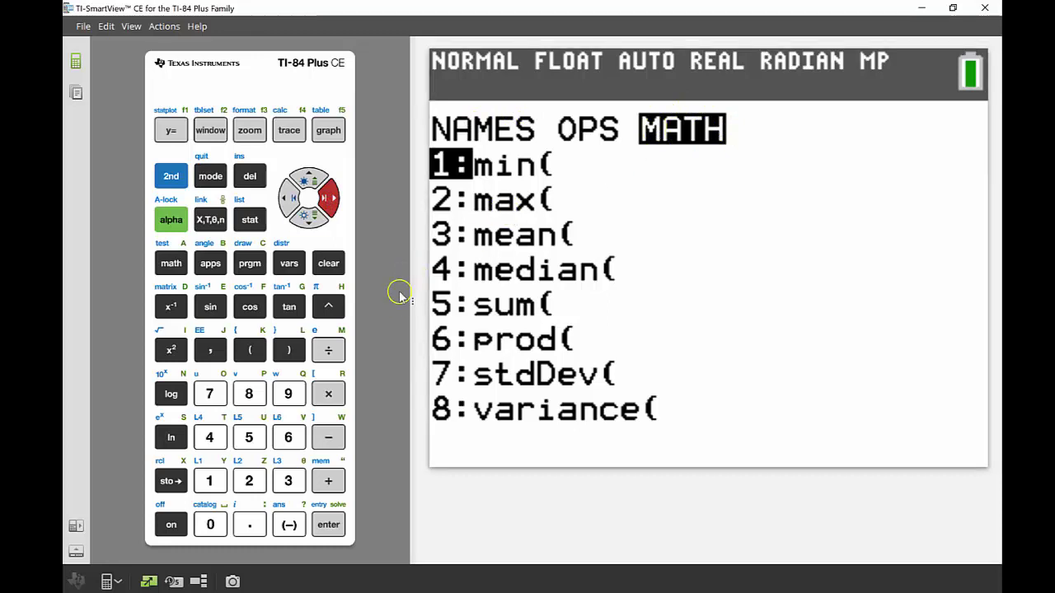
pyautogui.click(246, 441)
pyautogui.click(170, 176)
pyautogui.click(288, 480)
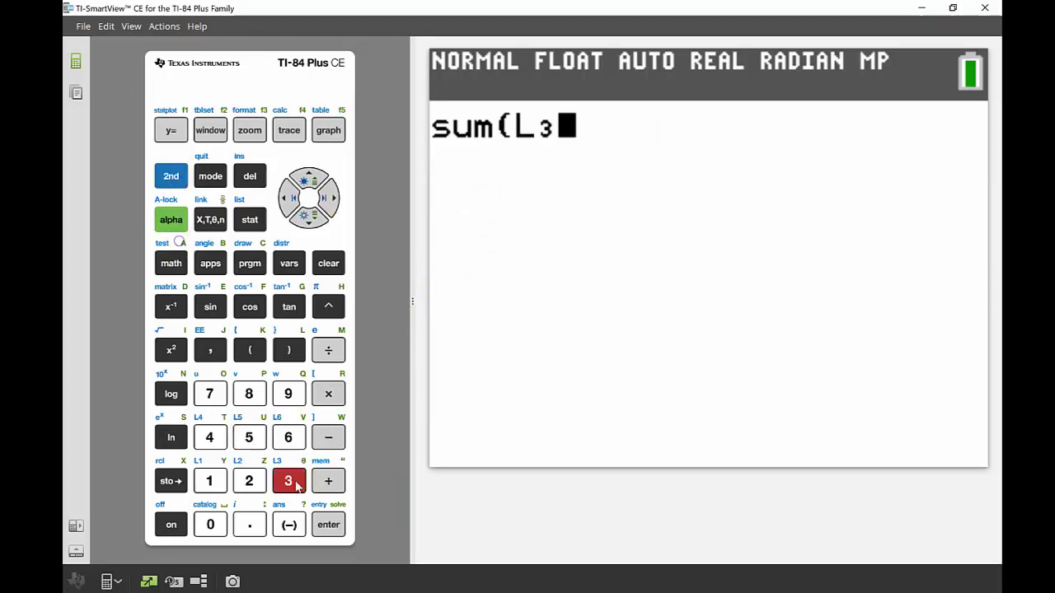
pyautogui.click(295, 351)
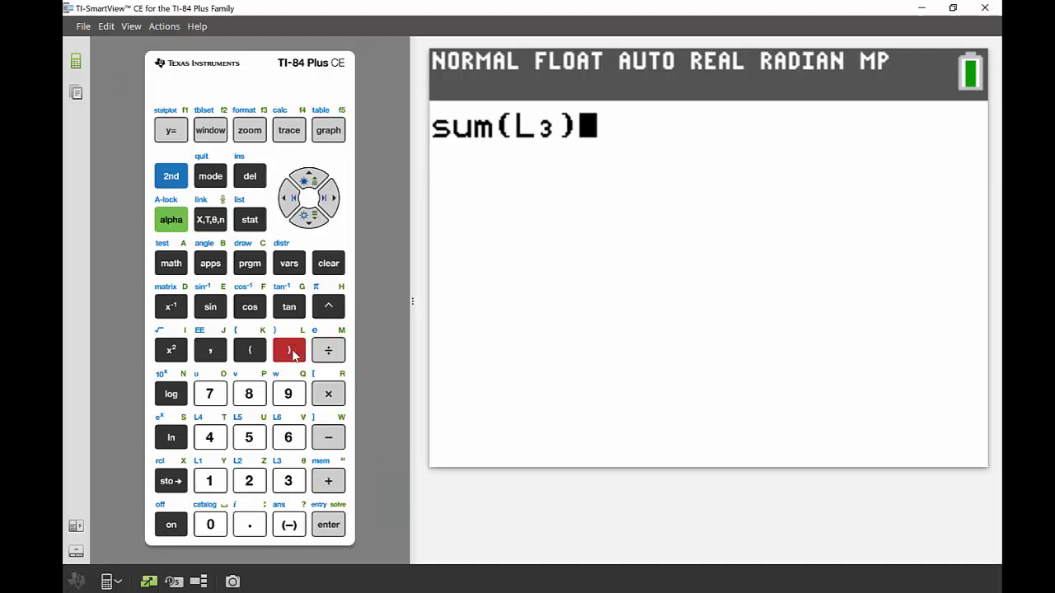
pyautogui.click(322, 527)
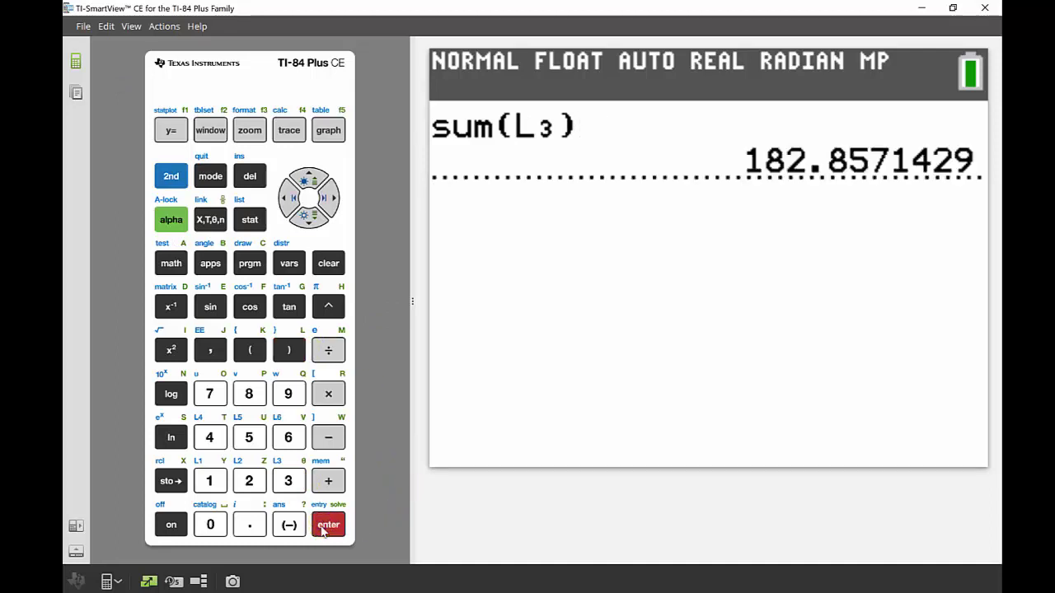
# - Divide the previous answer by (7−1) to get the sample variance
pyautogui.click(328, 349)
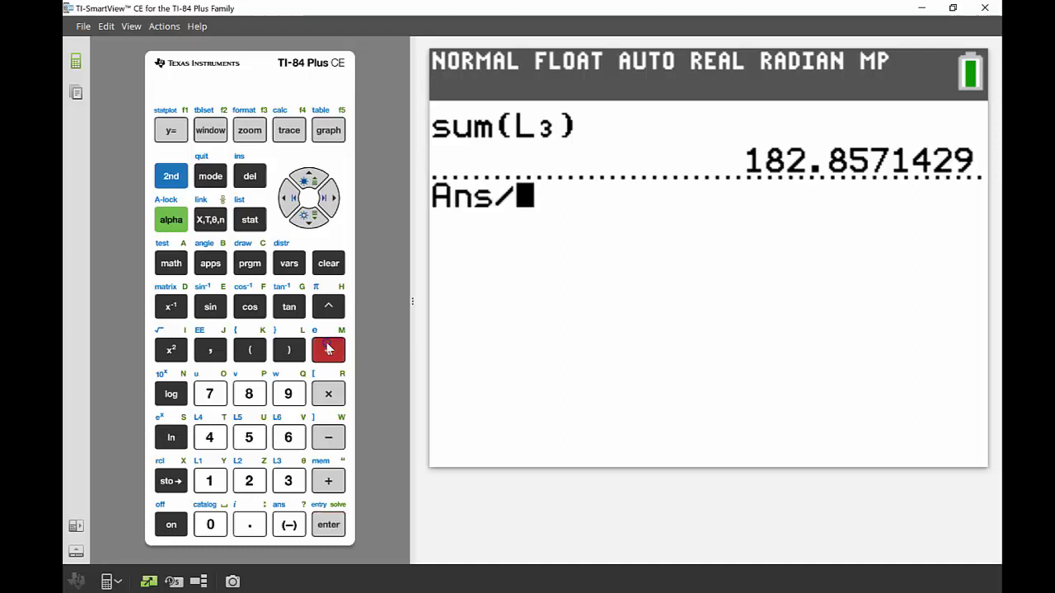
pyautogui.click(261, 353)
pyautogui.click(210, 394)
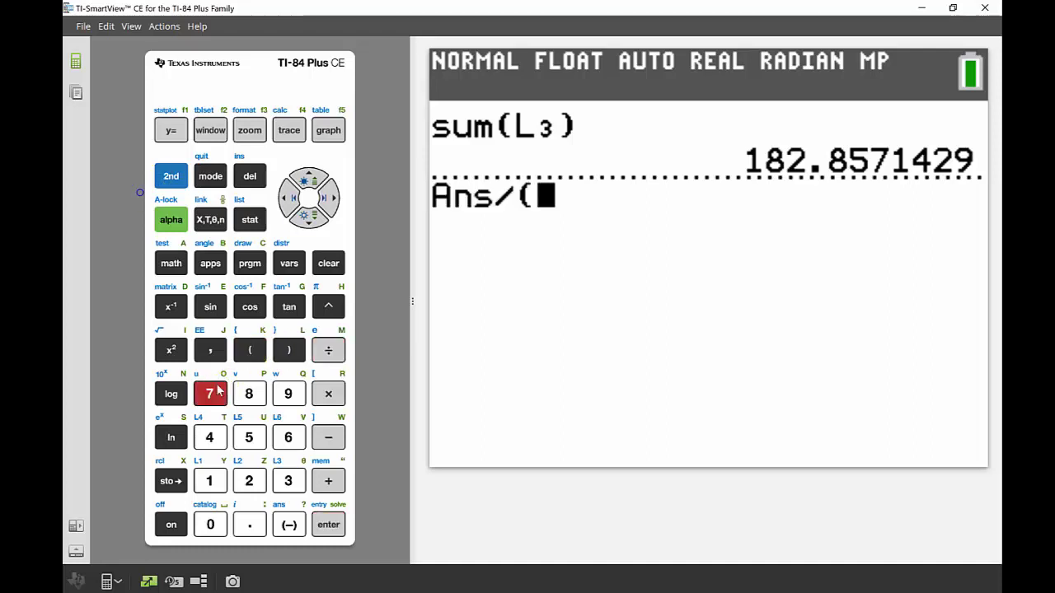
pyautogui.click(328, 437)
pyautogui.click(210, 481)
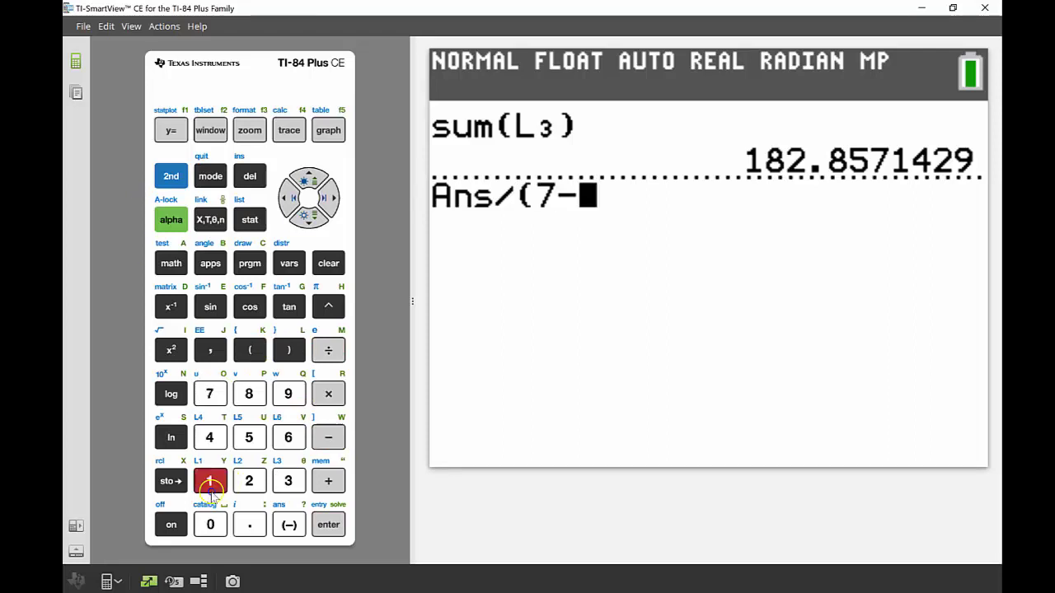
pyautogui.click(288, 350)
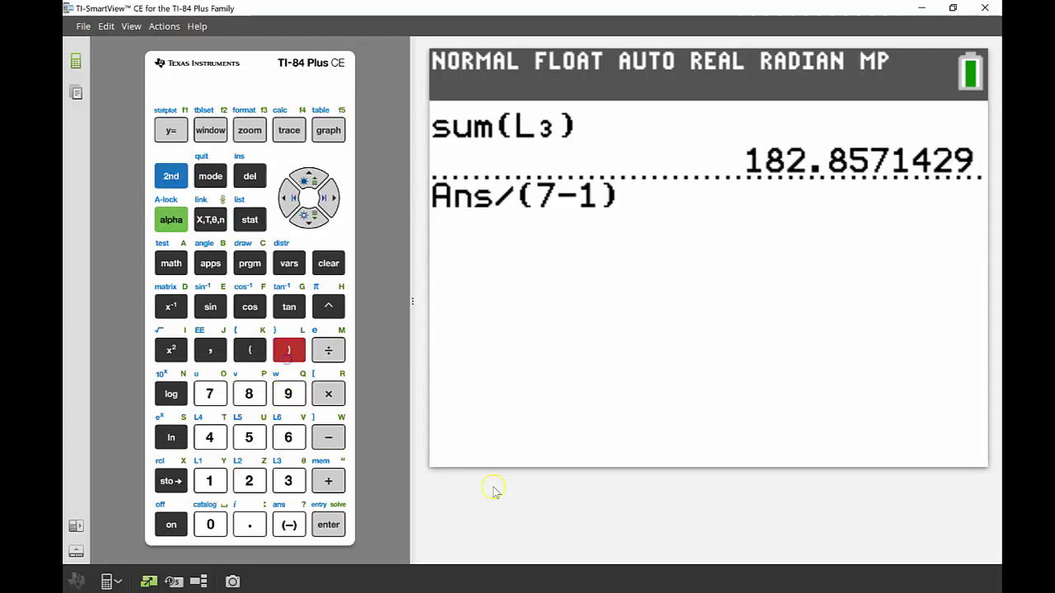
pyautogui.click(337, 524)
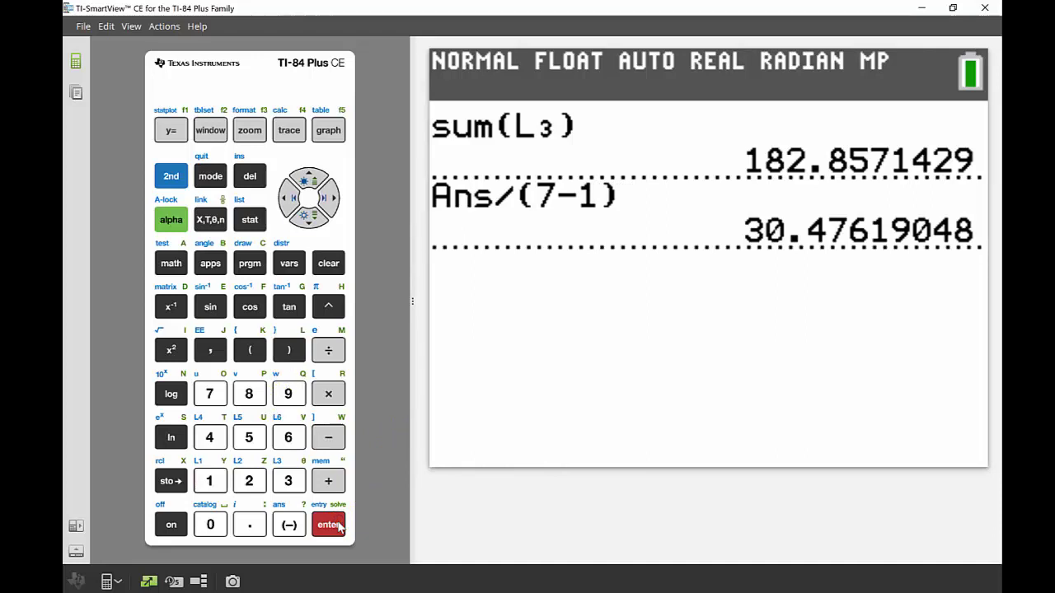
# - Take the square root of the previous answer to get the sample standard deviation
pyautogui.click(171, 179)
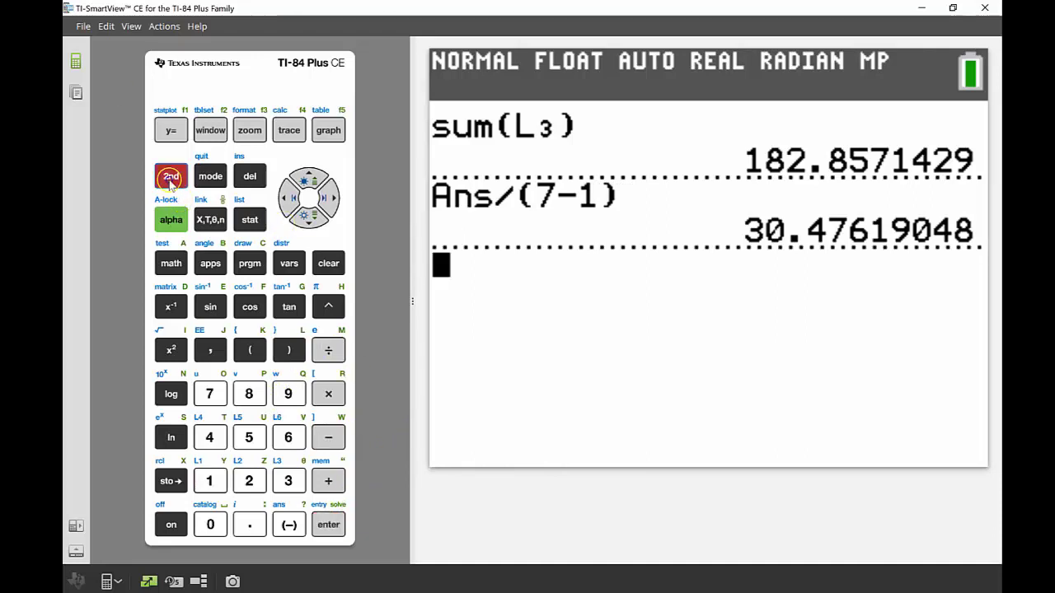
pyautogui.click(170, 349)
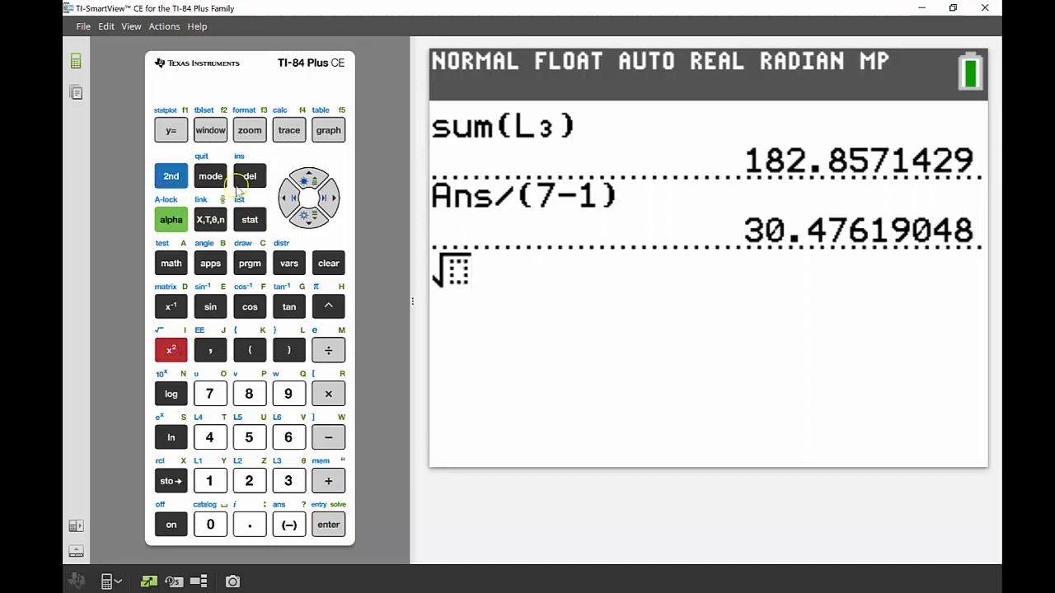
pyautogui.click(172, 177)
pyautogui.click(297, 524)
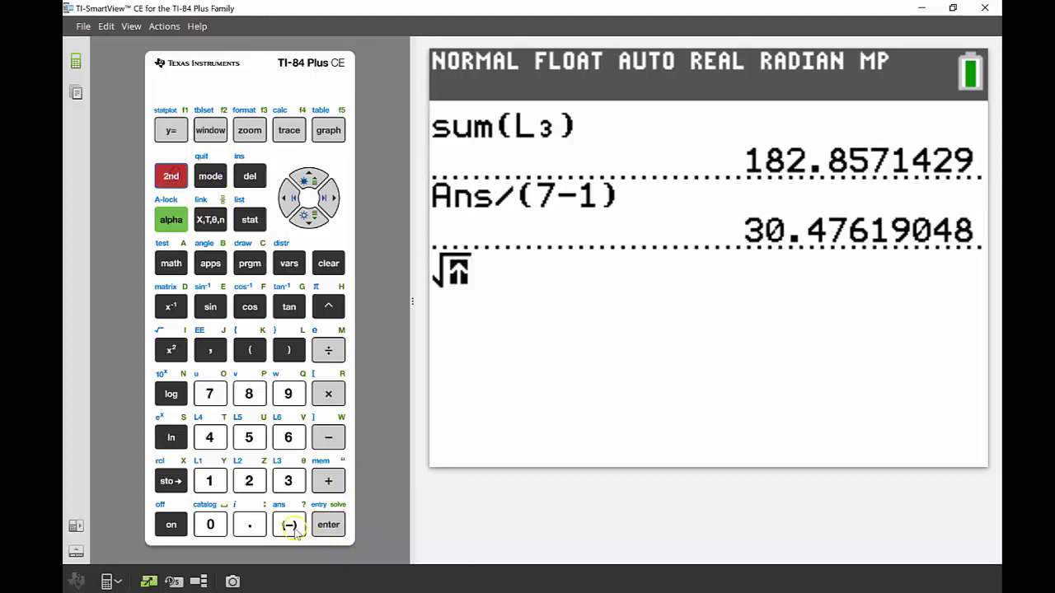
pyautogui.click(330, 525)
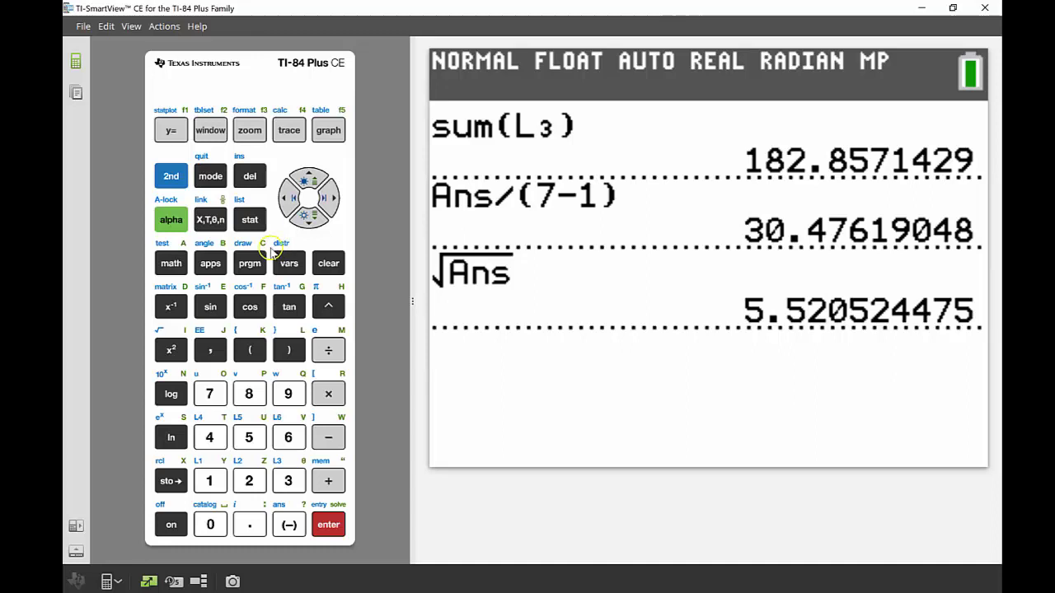
# - Insert the built-in list standard deviation function, stdDev(, on a new home screen line
pyautogui.click(171, 176)
pyautogui.click(251, 221)
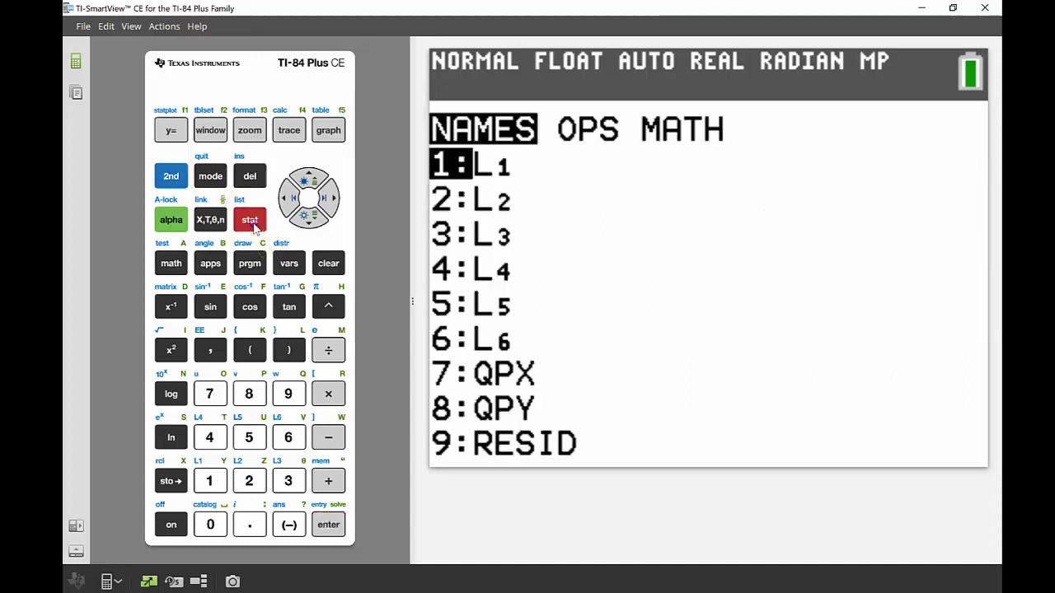
pyautogui.click(329, 200)
pyautogui.click(328, 199)
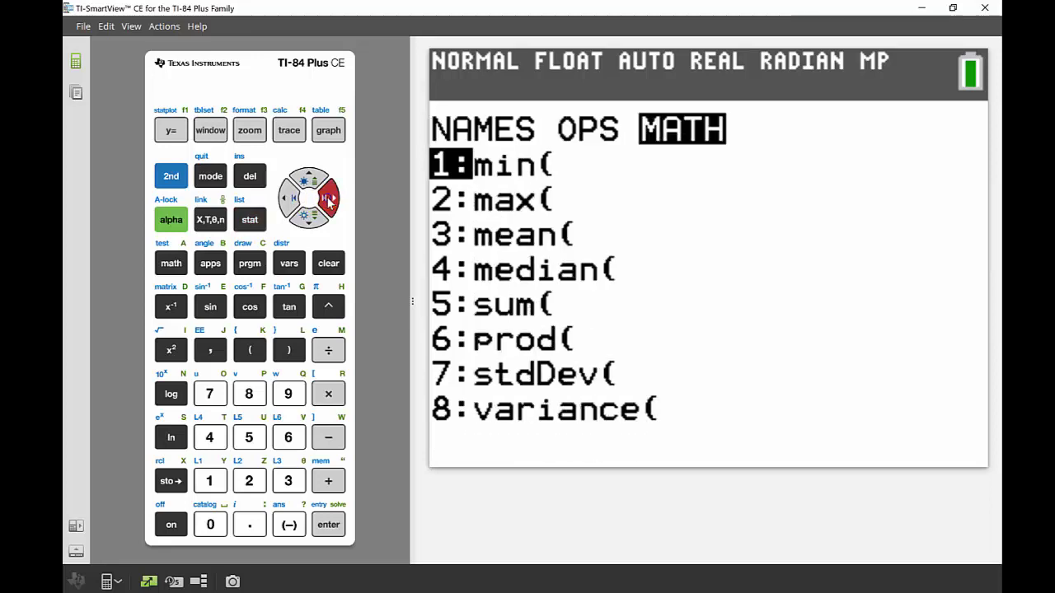
pyautogui.click(528, 306)
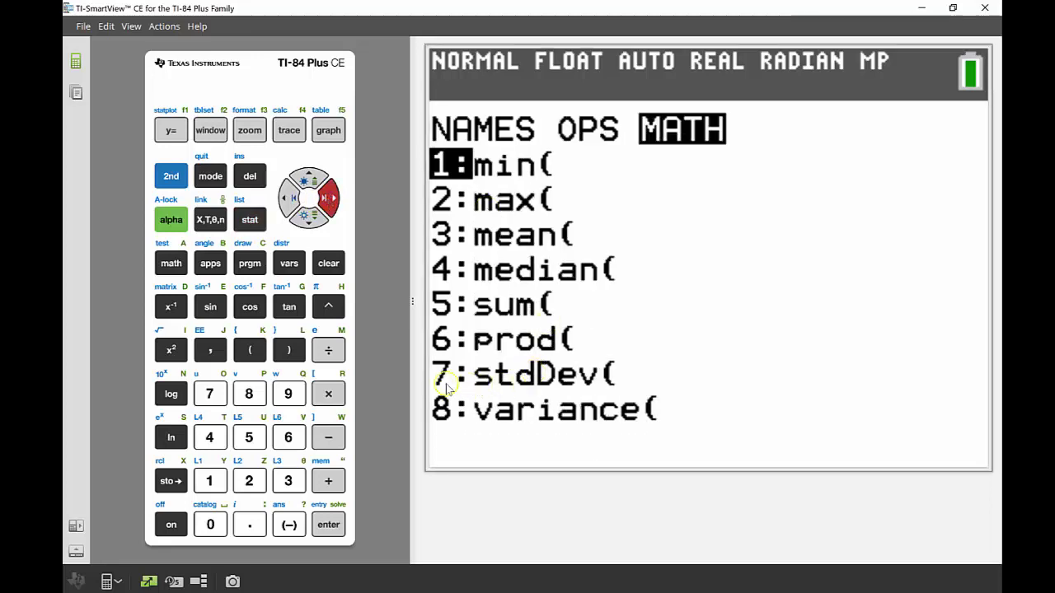
pyautogui.click(275, 396)
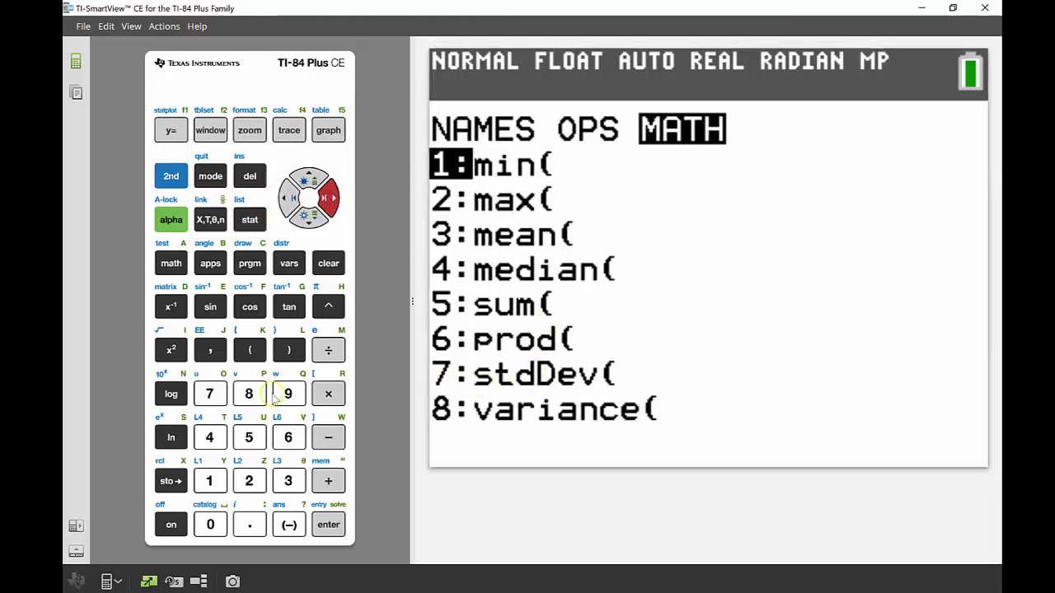
pyautogui.click(211, 394)
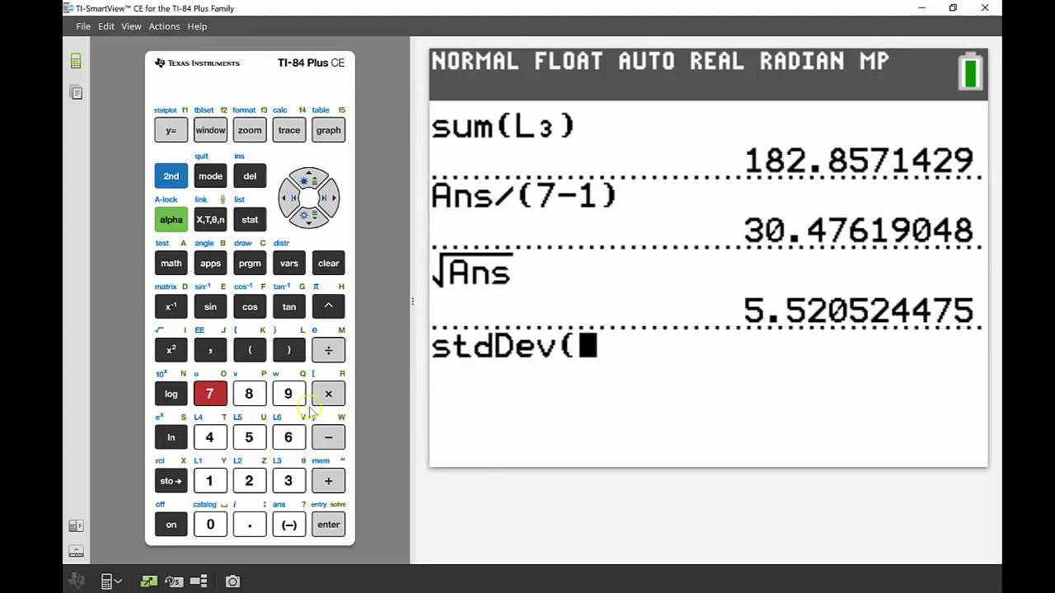
# - Complete the expression as stdDev(L1) and evaluate it
pyautogui.click(171, 177)
pyautogui.press('Return')
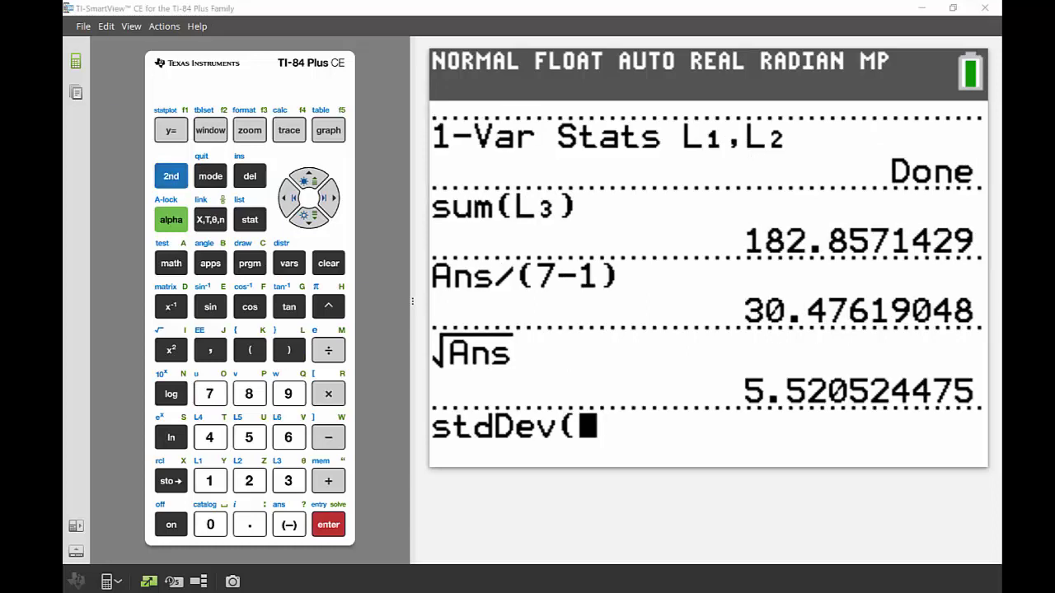
pyautogui.click(171, 176)
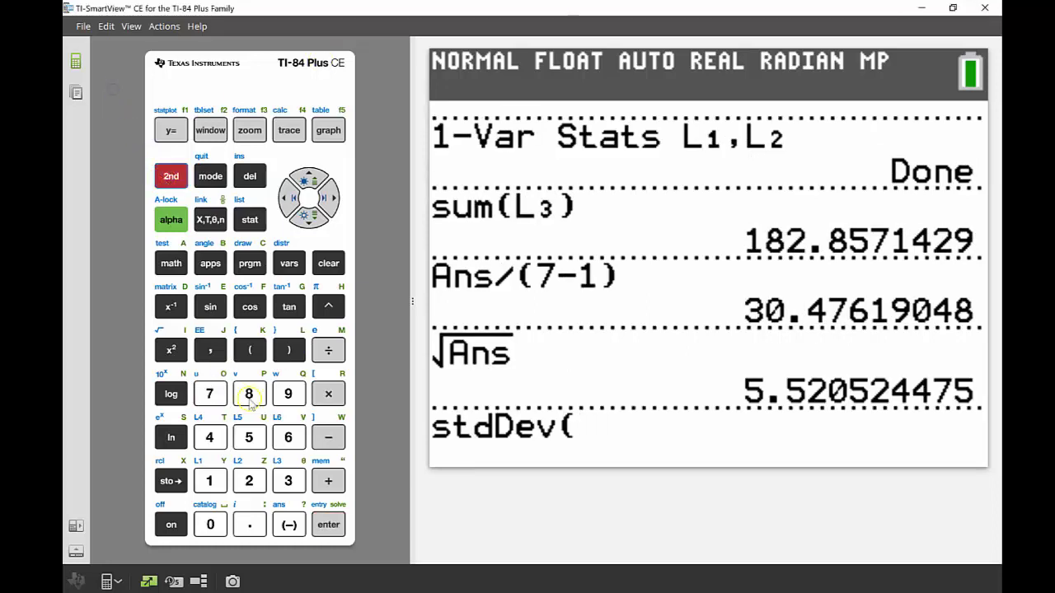
pyautogui.click(210, 481)
pyautogui.click(288, 349)
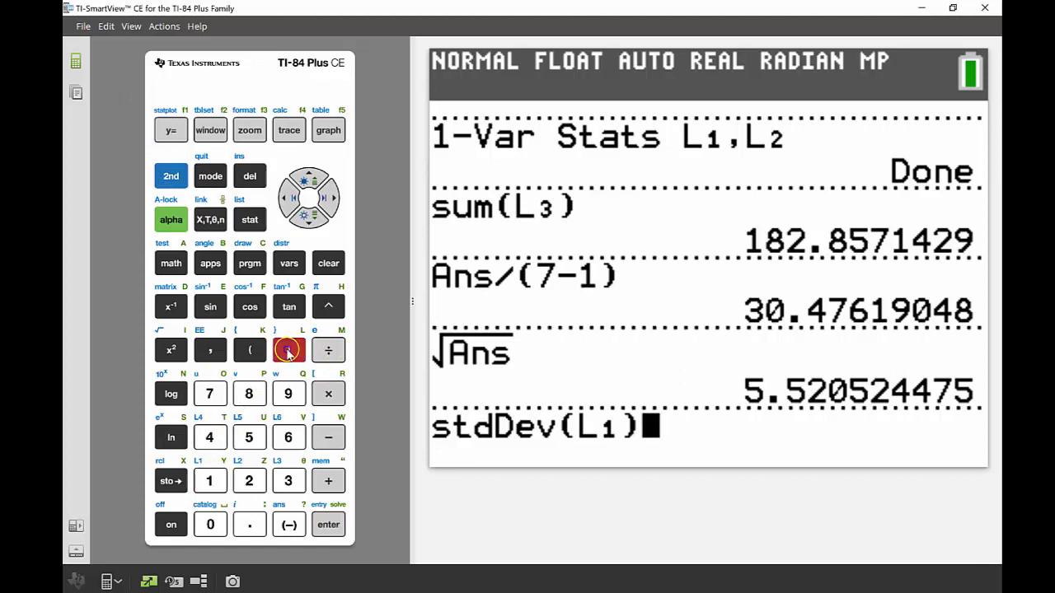
pyautogui.click(315, 526)
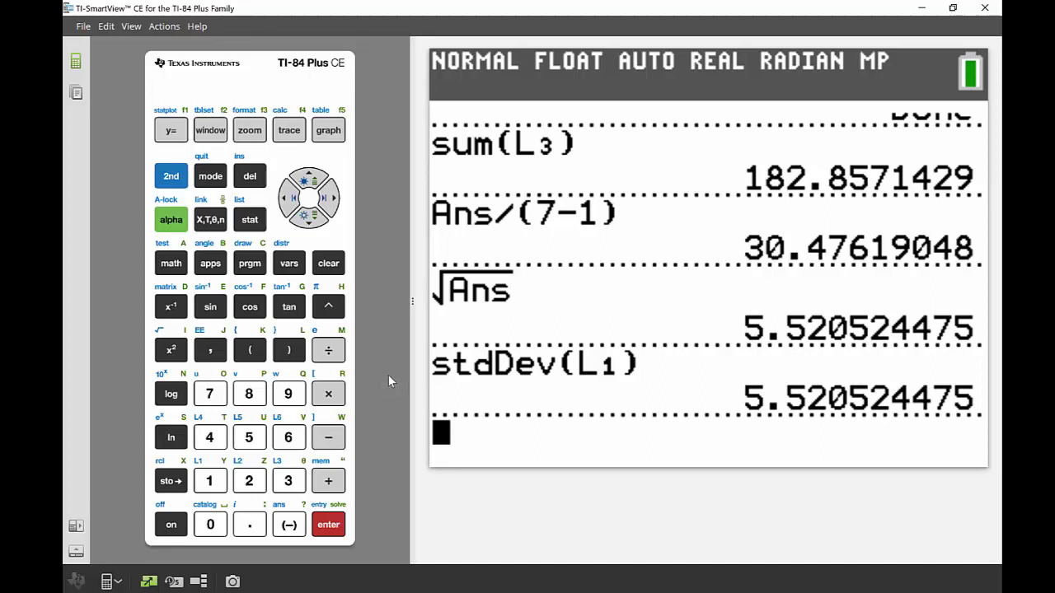
# - Examine the calculator's available list math functions and list operations
pyautogui.click(306, 236)
pyautogui.click(172, 176)
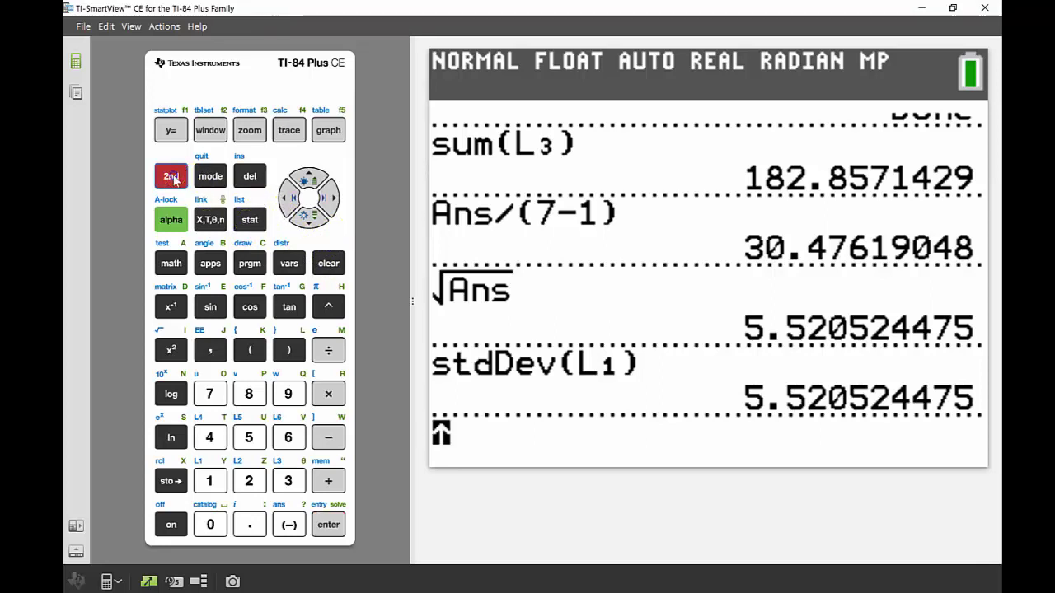
pyautogui.click(250, 221)
pyautogui.press('Right')
pyautogui.press('Right')
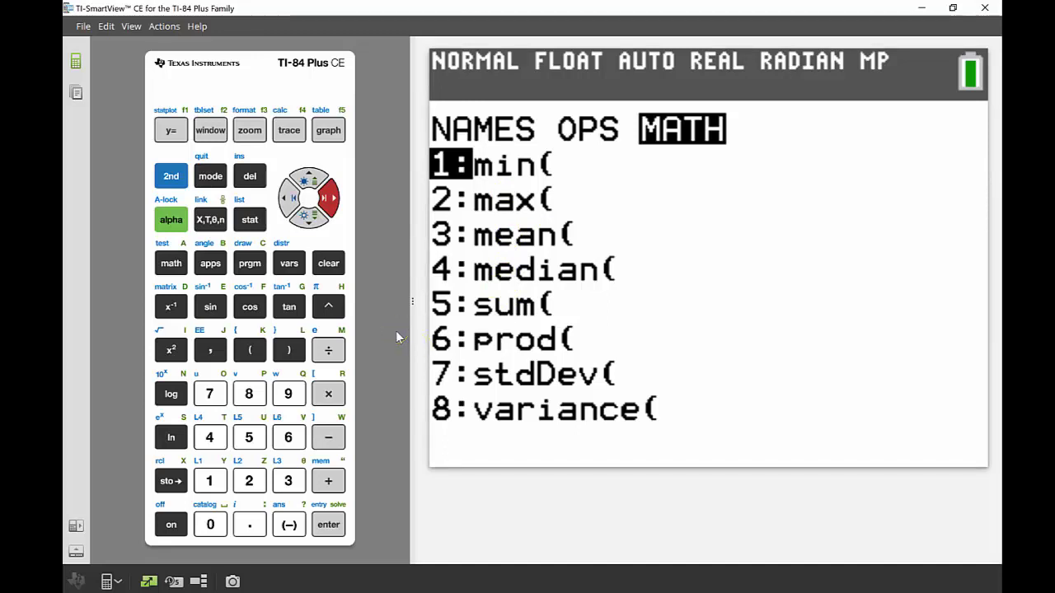
pyautogui.press('Left')
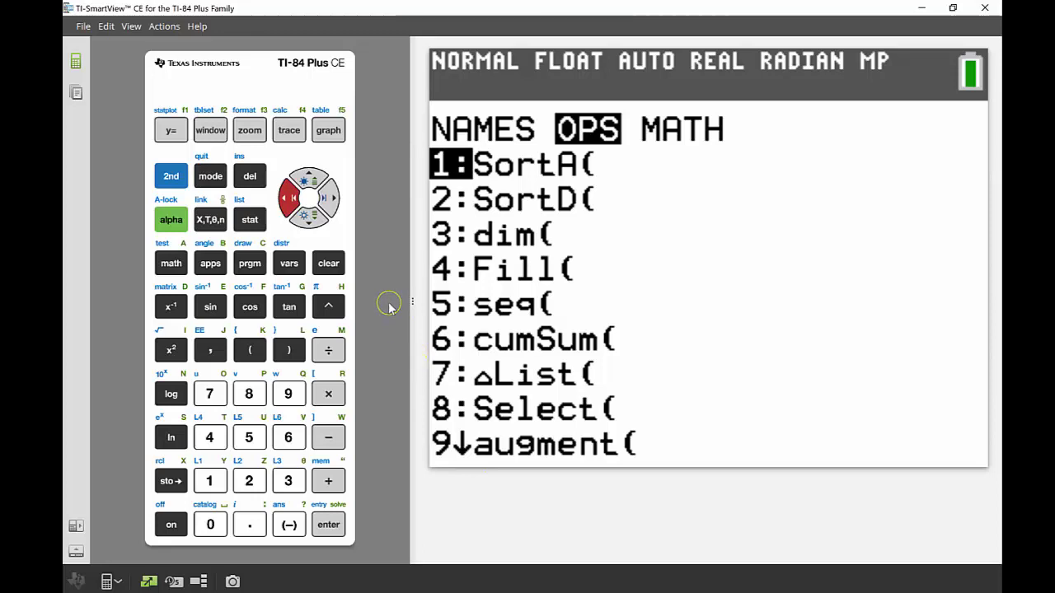
pyautogui.press('Right')
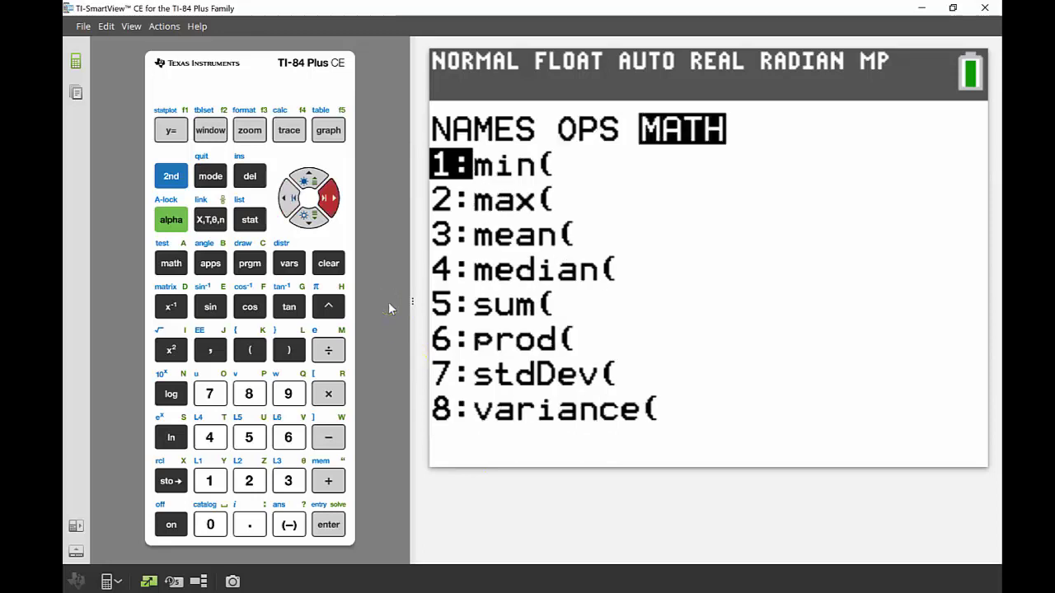
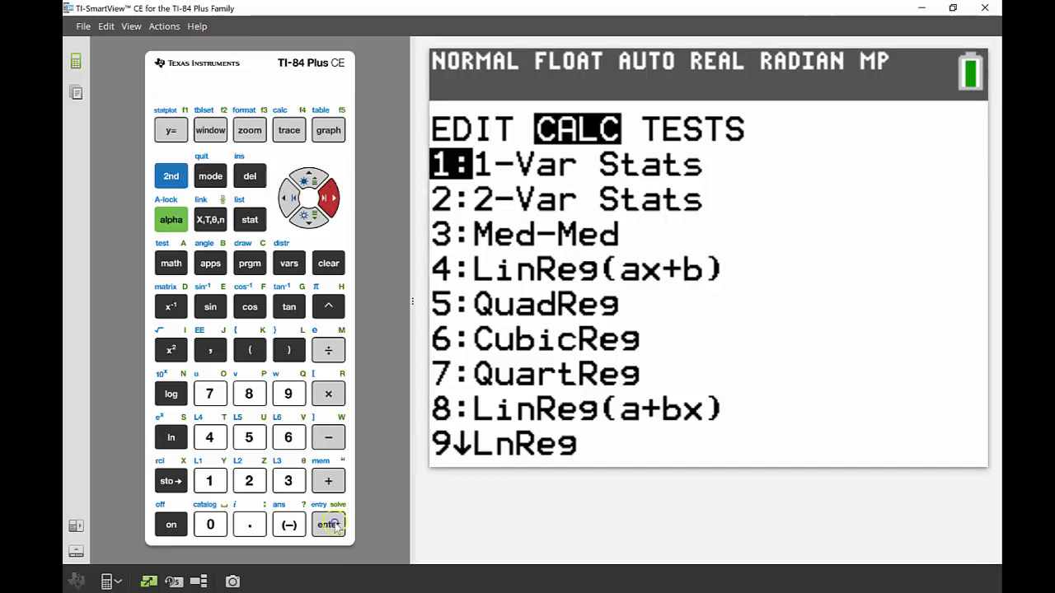
# - Calculate 1-Var Stats for list L1 with the frequency list left empty, and view the results down to the maximum
pyautogui.click(334, 524)
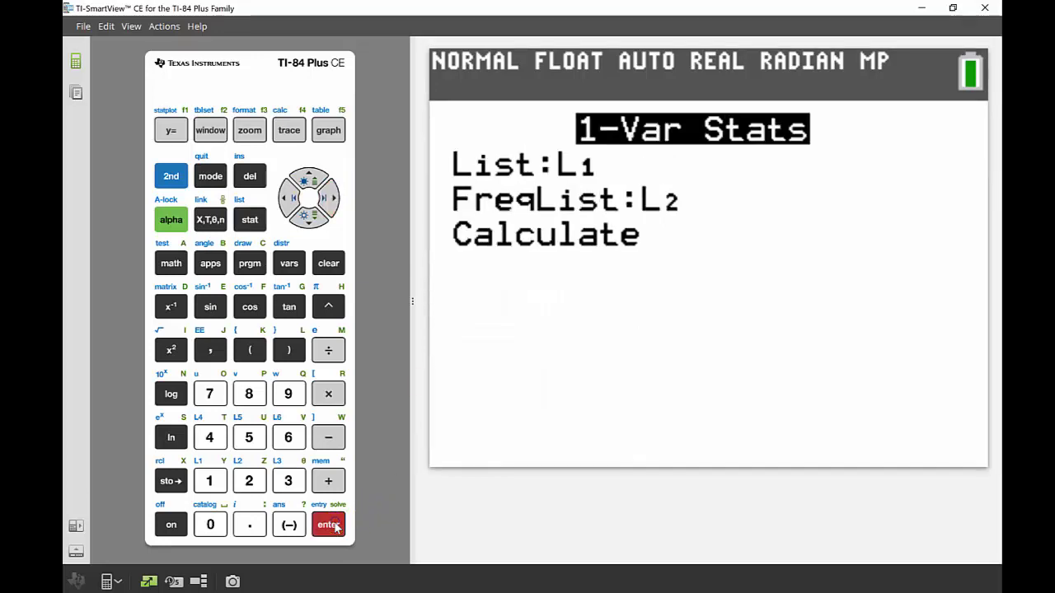
pyautogui.click(306, 225)
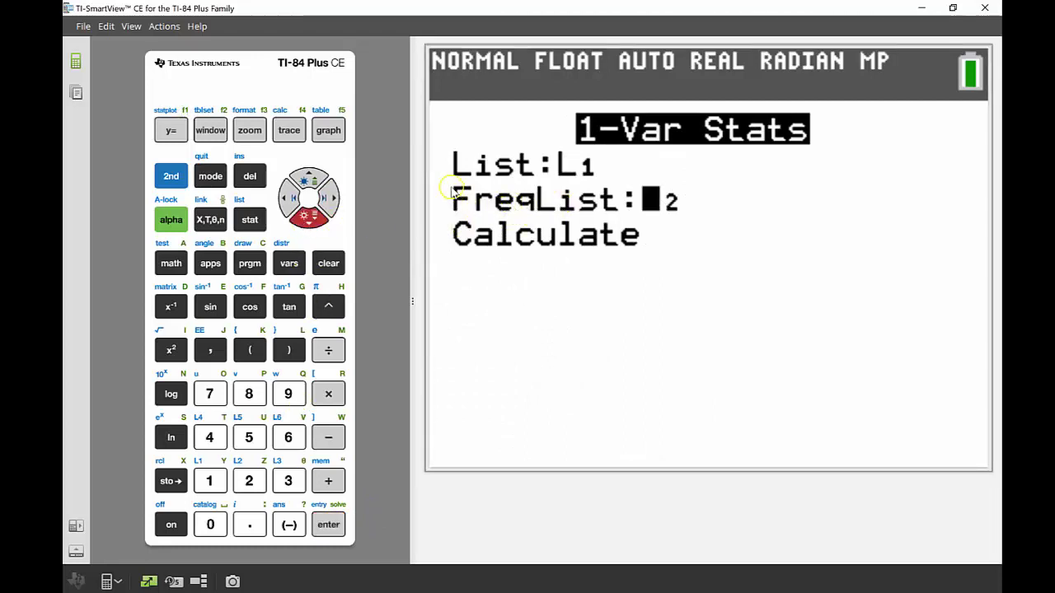
pyautogui.click(250, 174)
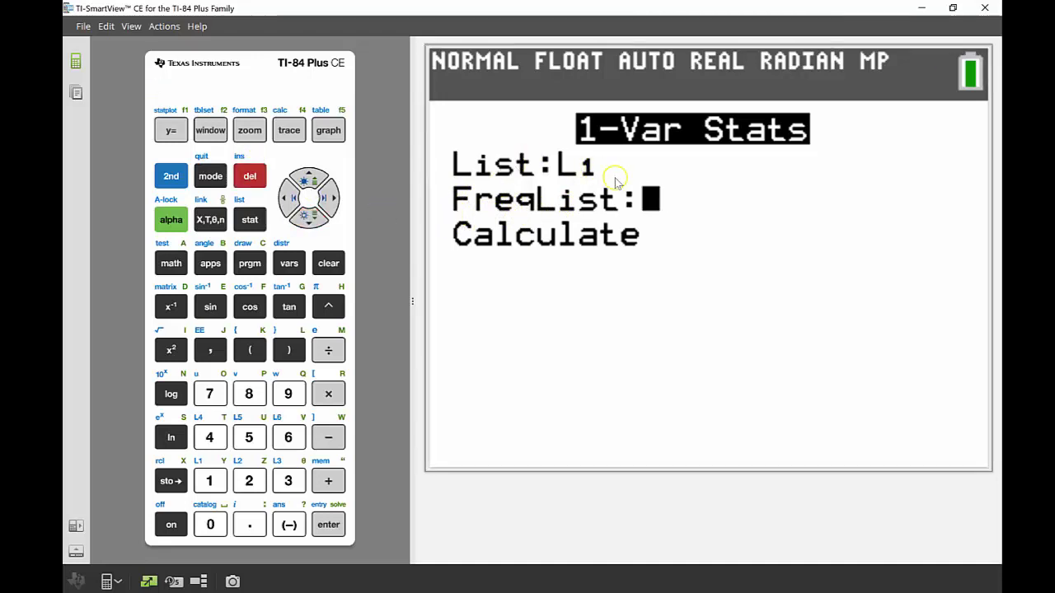
pyautogui.press('Down')
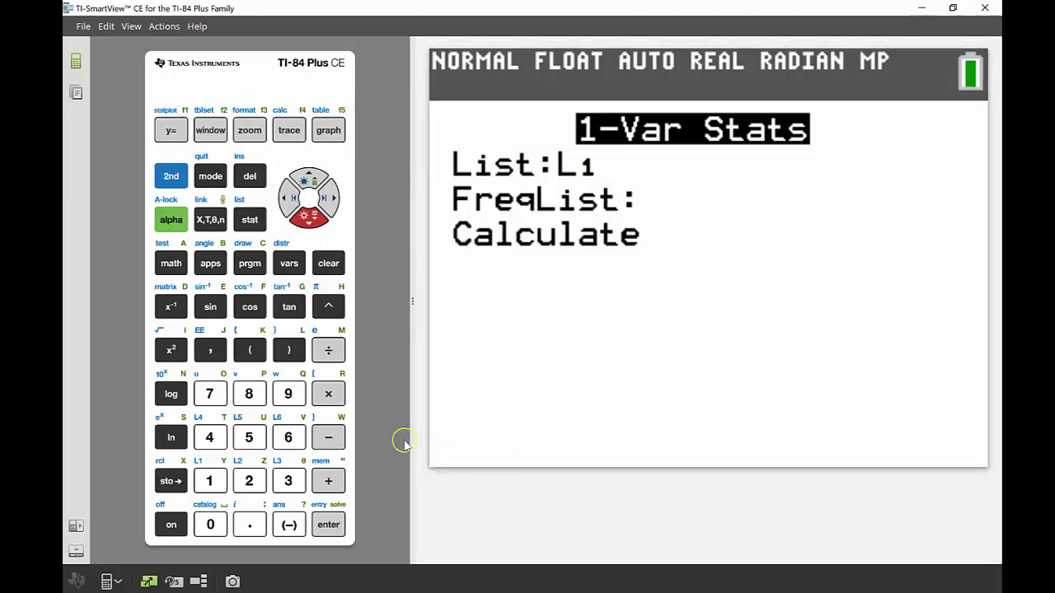
pyautogui.click(329, 525)
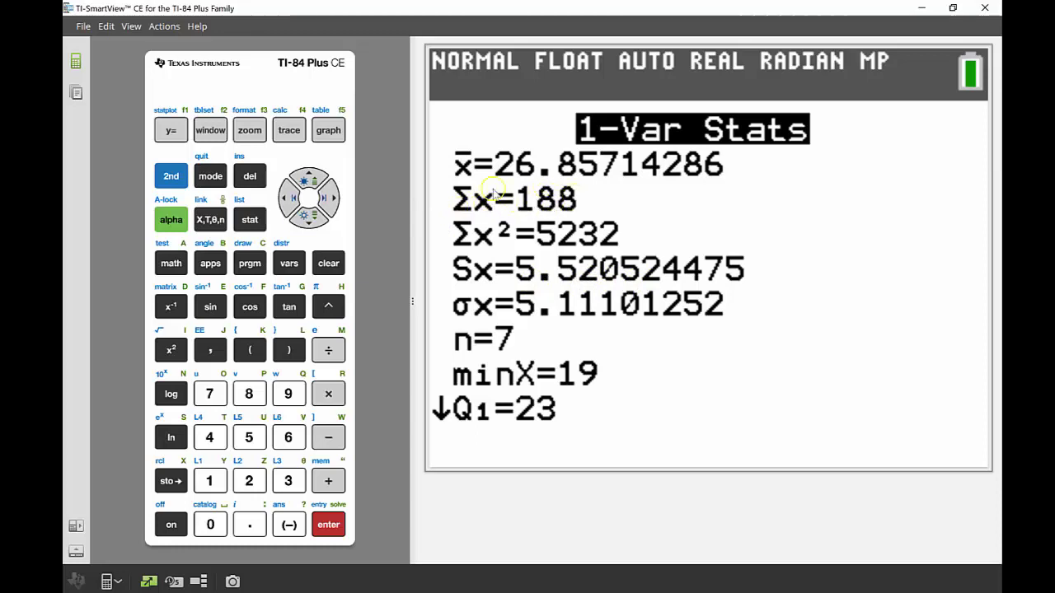
pyautogui.click(302, 226)
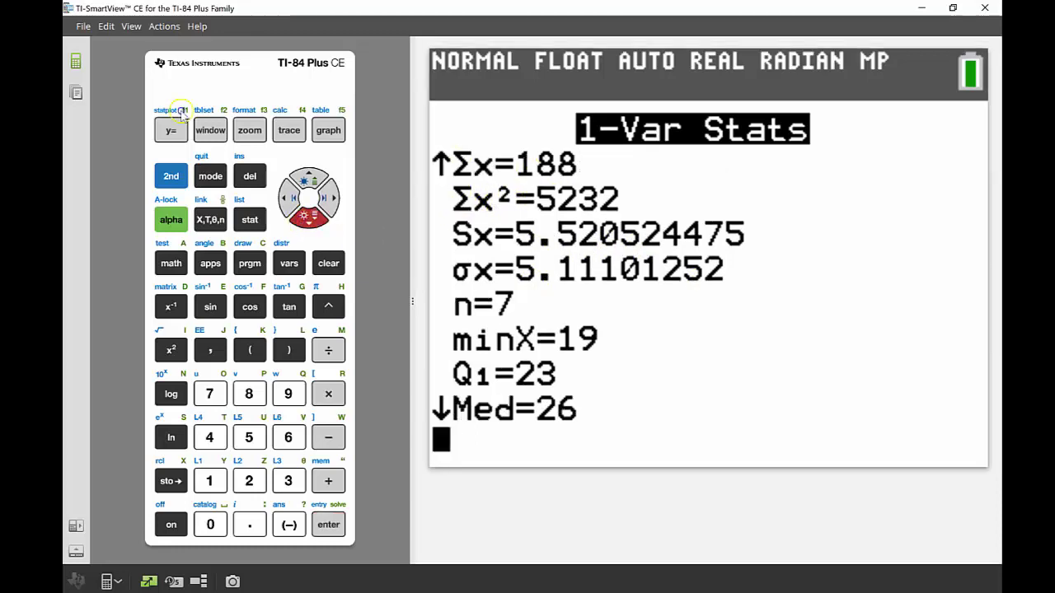
pyautogui.click(302, 226)
pyautogui.click(302, 227)
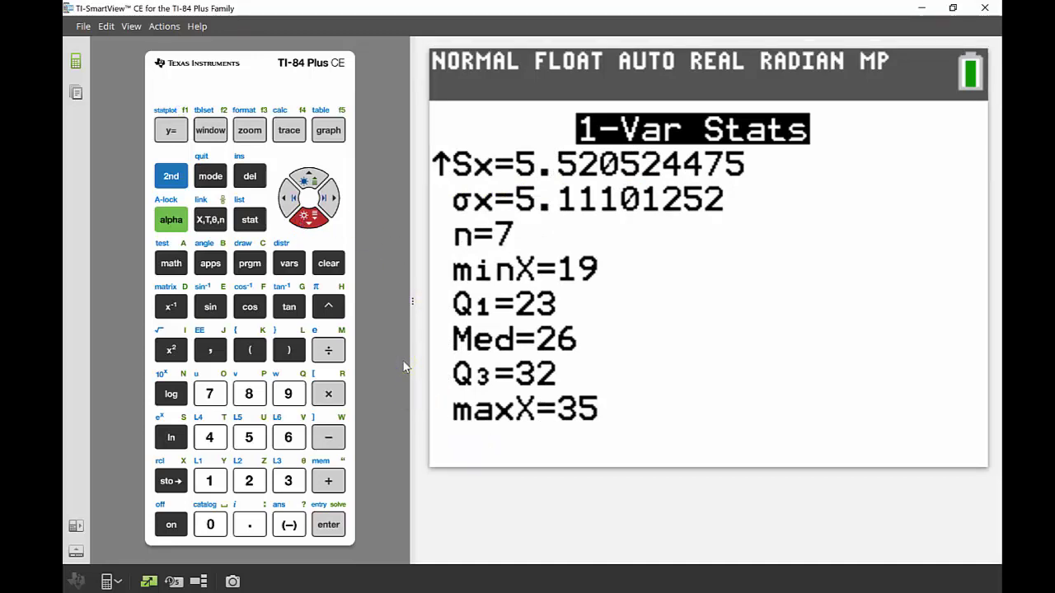
pyautogui.click(469, 446)
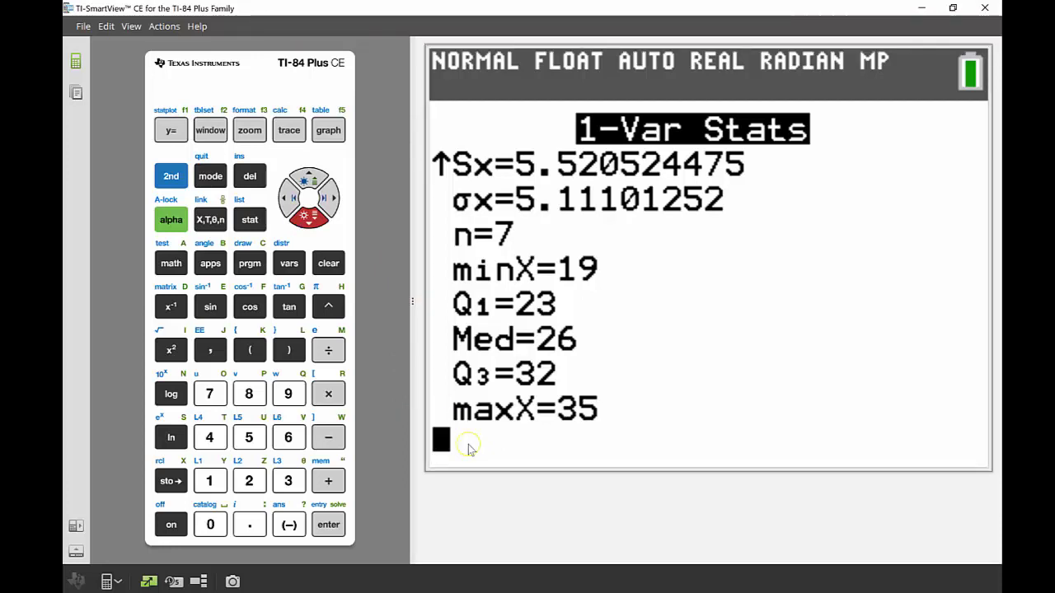